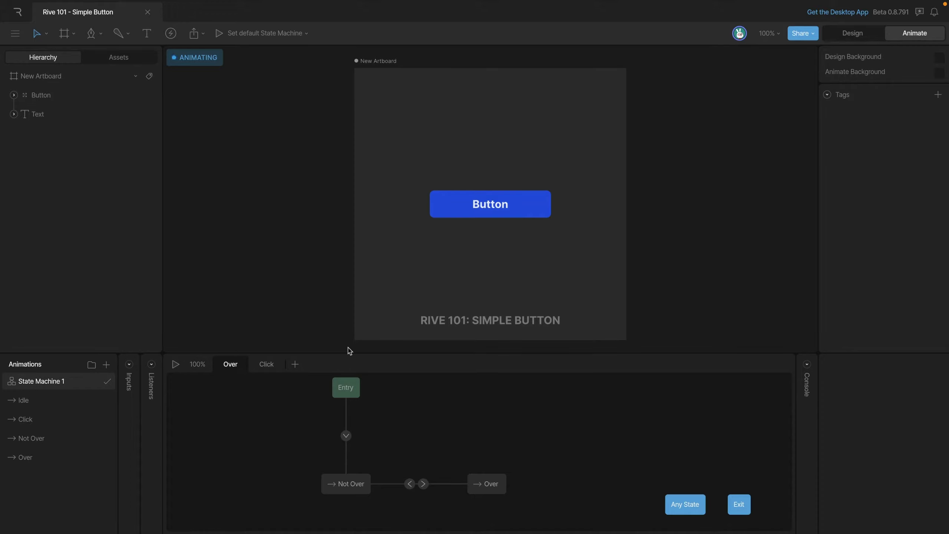
Play State Machine 1 and press the artboard button twice to check that it shrinks.
key(space)
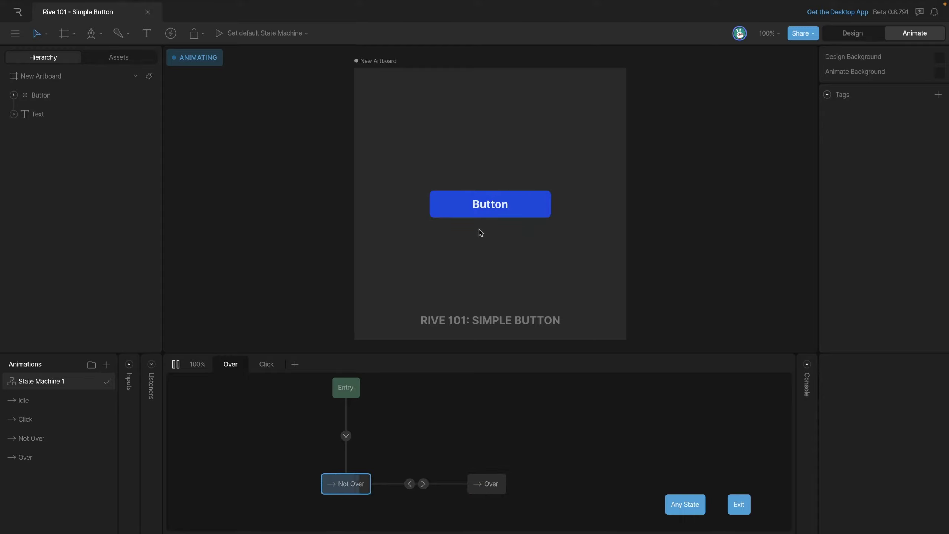
click(483, 214)
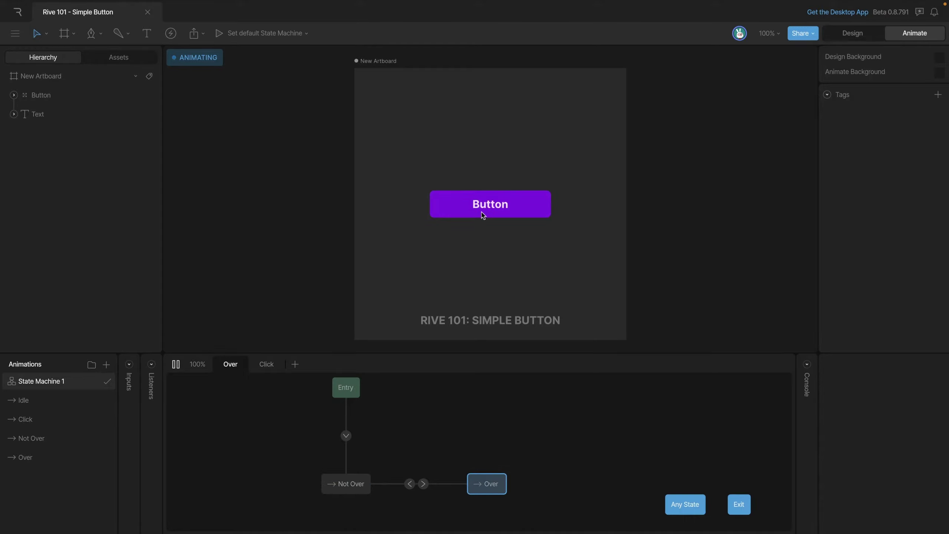
click(483, 214)
Stop the preview and review the Idle, Click, Not Over and Over timelines, then return to State Machine 1.
key(space)
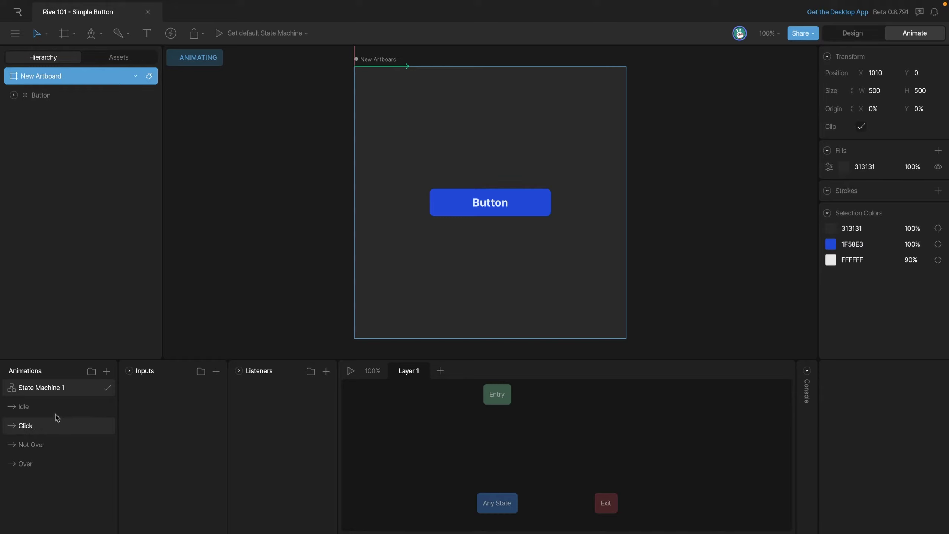
click(30, 410)
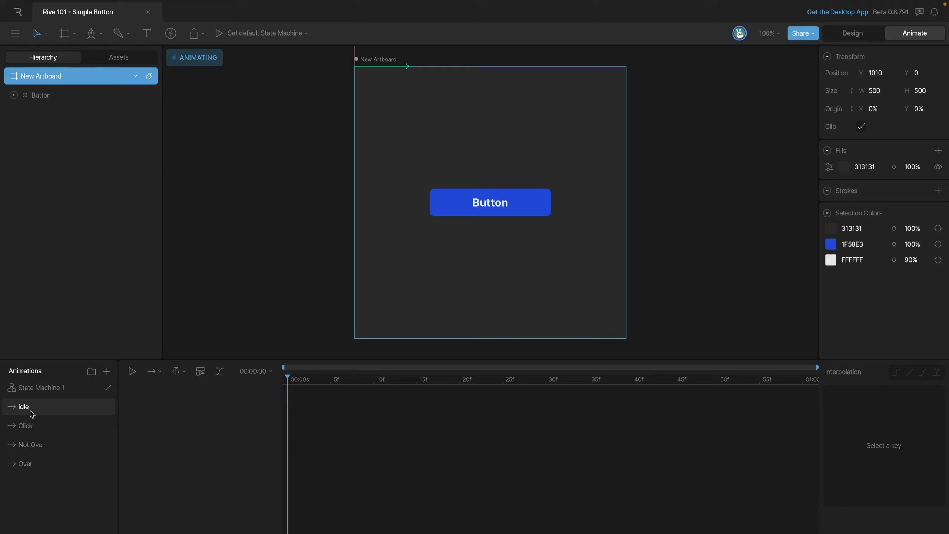
click(31, 427)
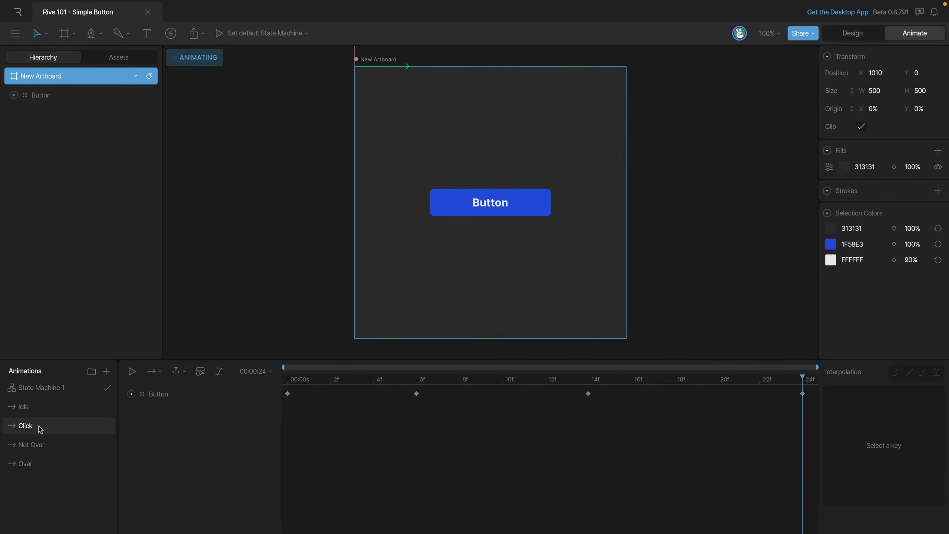
click(41, 448)
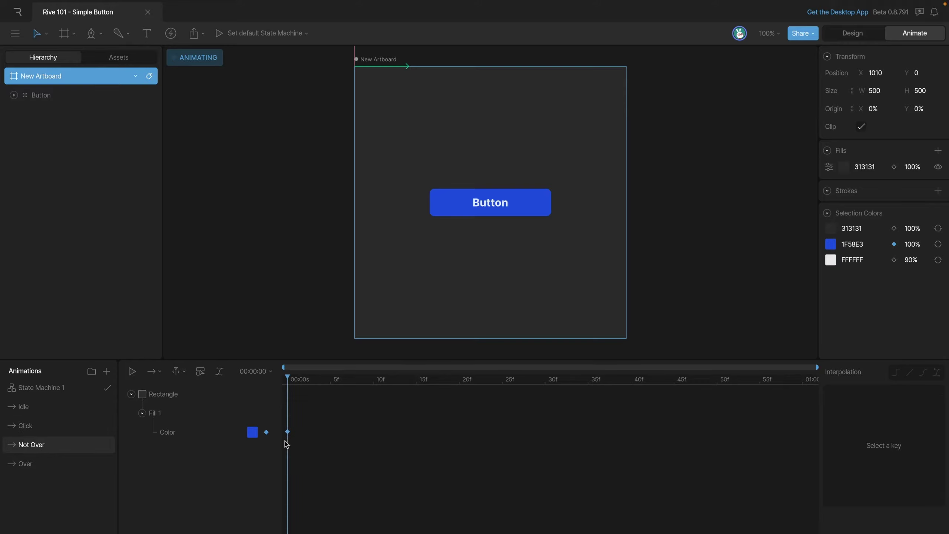
click(40, 470)
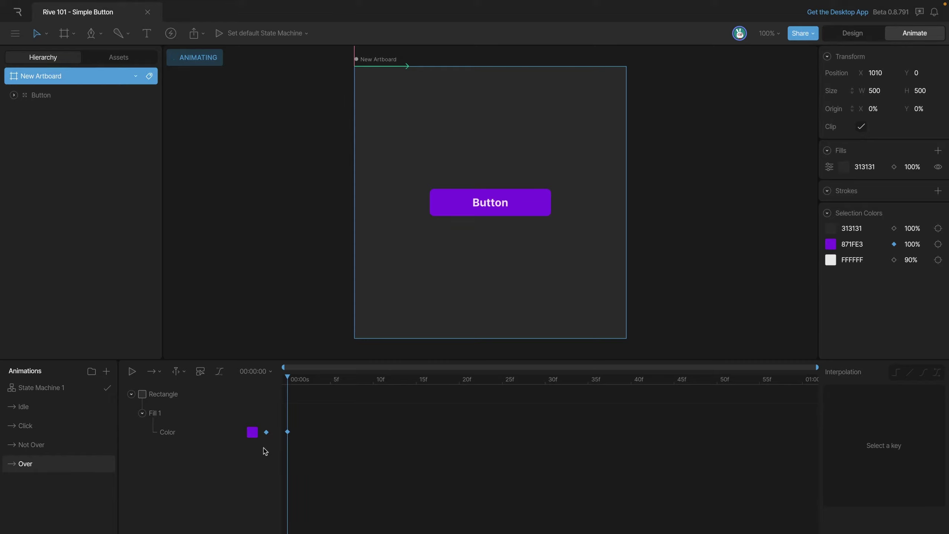
click(45, 387)
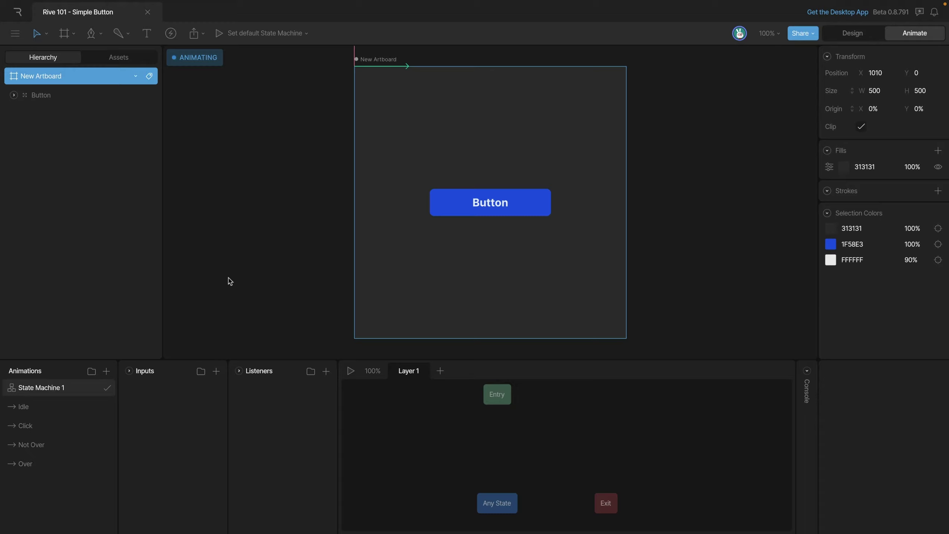
Rename Layer 1 to Over and move the Any State and Exit nodes aside.
double_click(412, 370)
text(Over)
key(Delete)
key(Delete)
drag(501, 505, 720, 504)
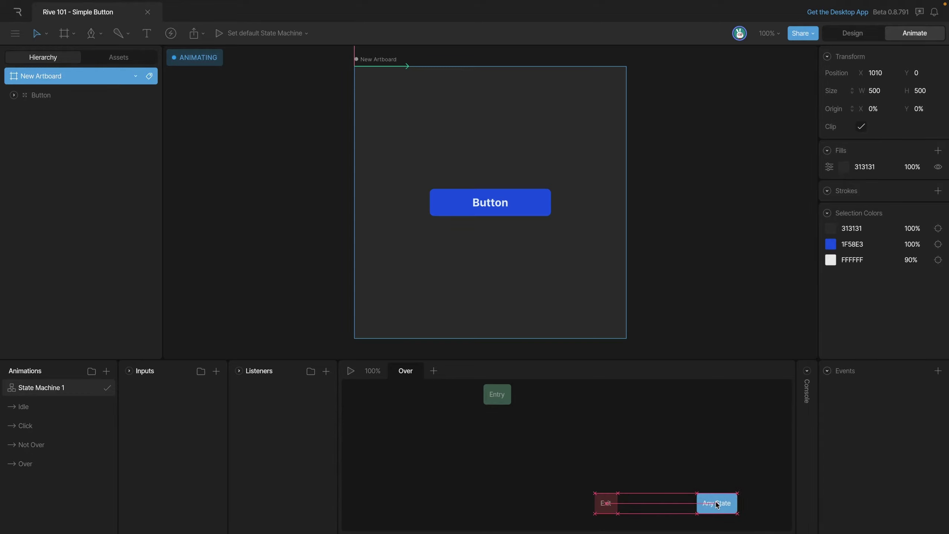
drag(612, 505, 664, 505)
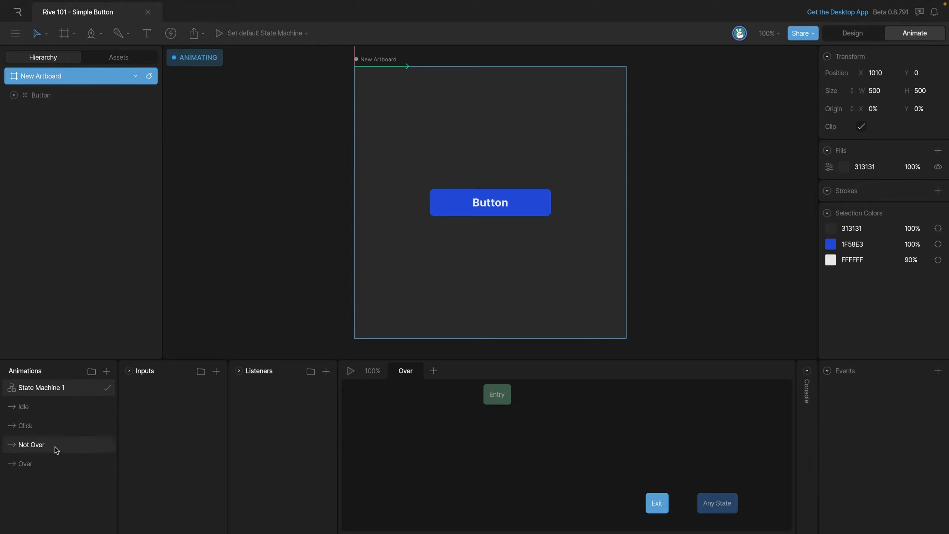
Add a Not Over state wired from Entry, then start the preview.
drag(35, 448, 502, 469)
drag(505, 420, 500, 469)
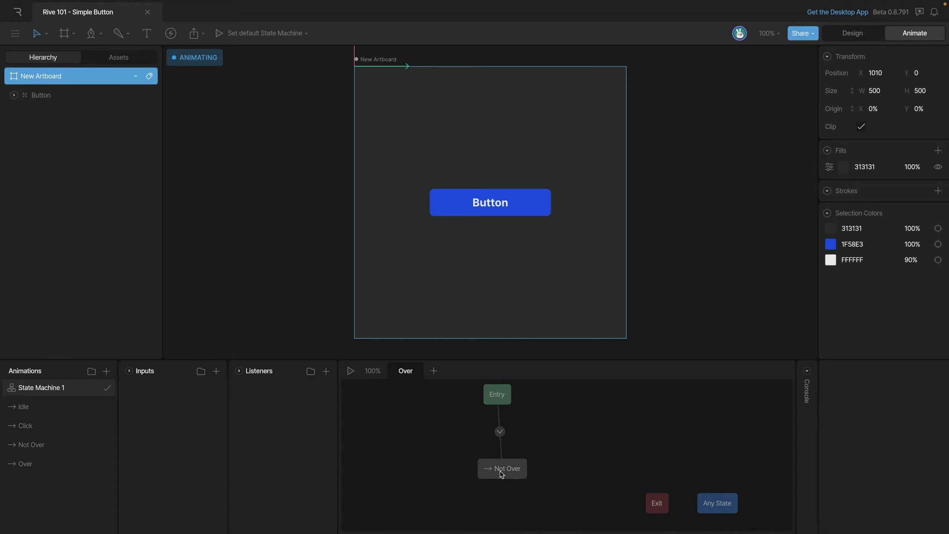
click(491, 472)
click(350, 371)
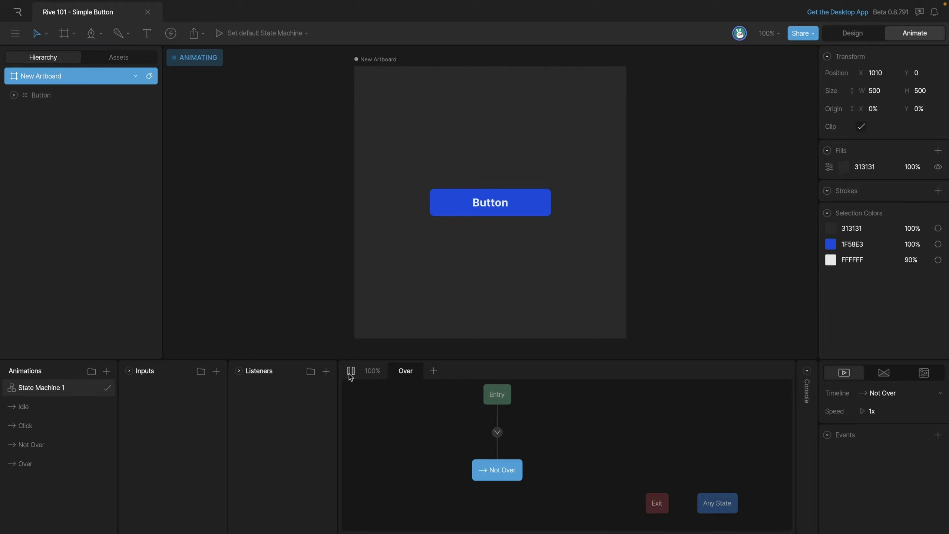
Stop the preview, compare the Not Over and Over timelines, and add an Over state reached from Not Over.
click(350, 372)
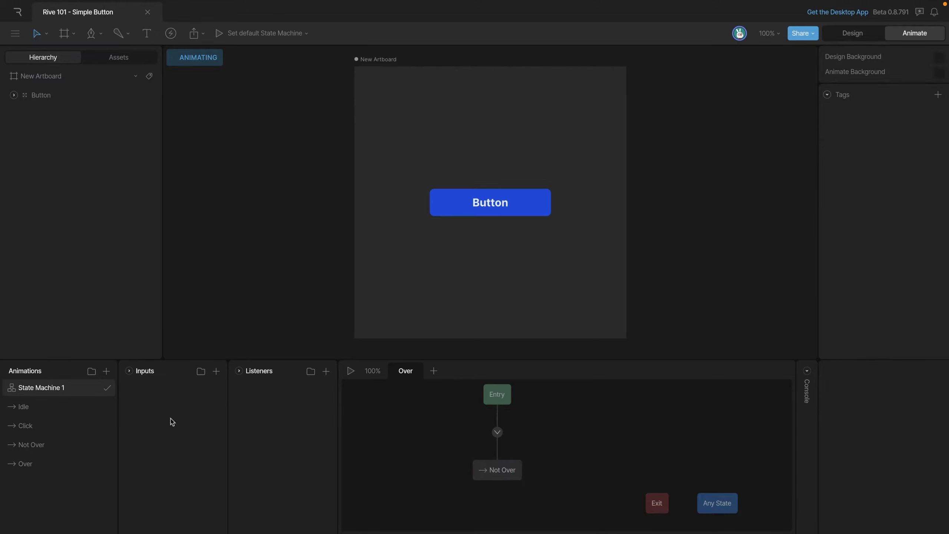
click(44, 447)
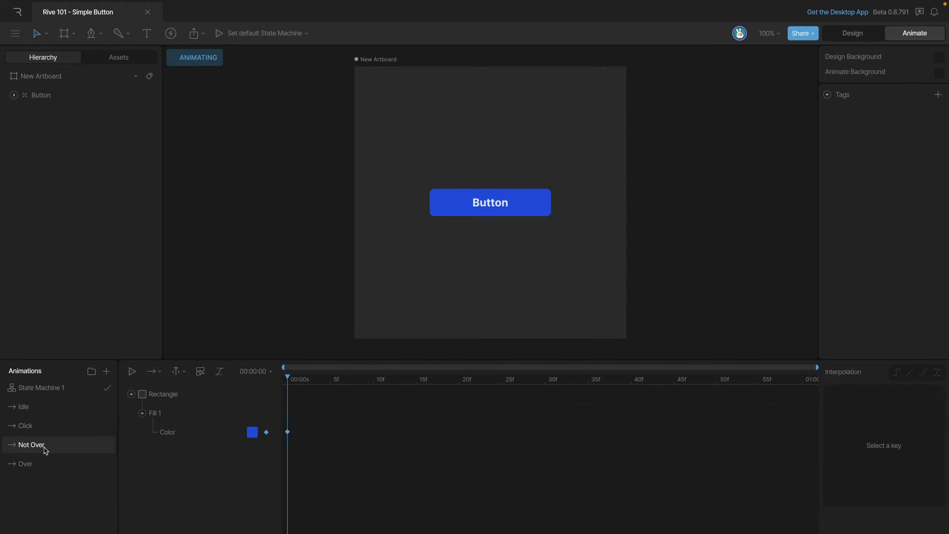
click(39, 466)
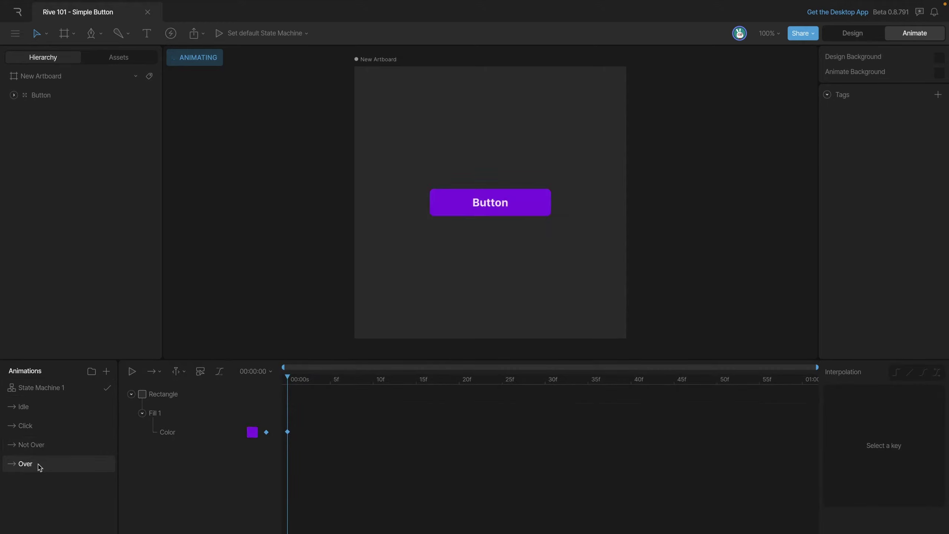
click(52, 392)
drag(26, 466, 598, 474)
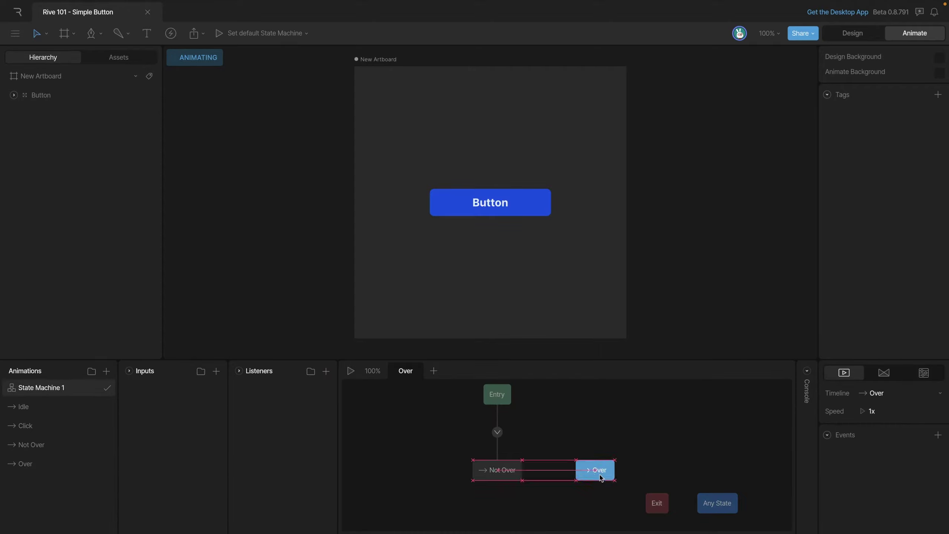
drag(527, 474, 605, 472)
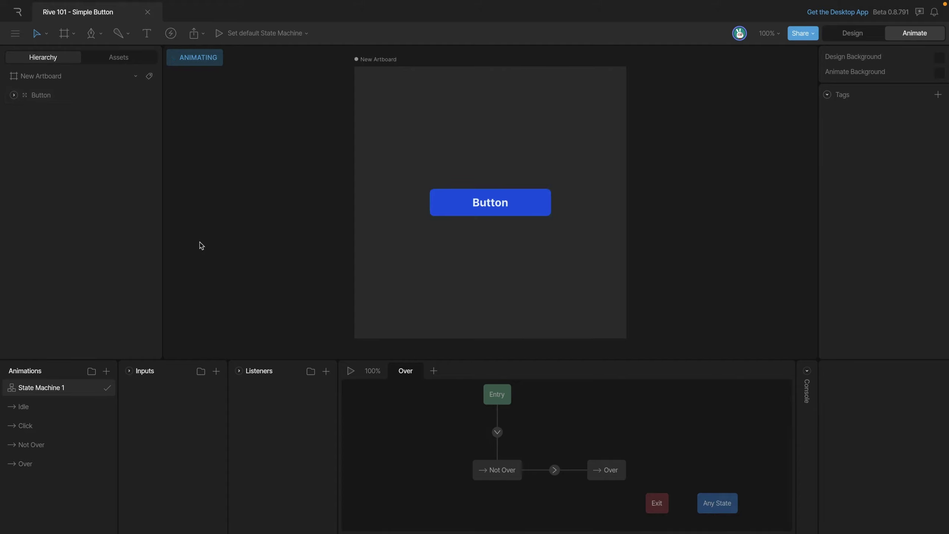
Add a listener on the Button group and a Boolean input named Button_Over.
click(56, 100)
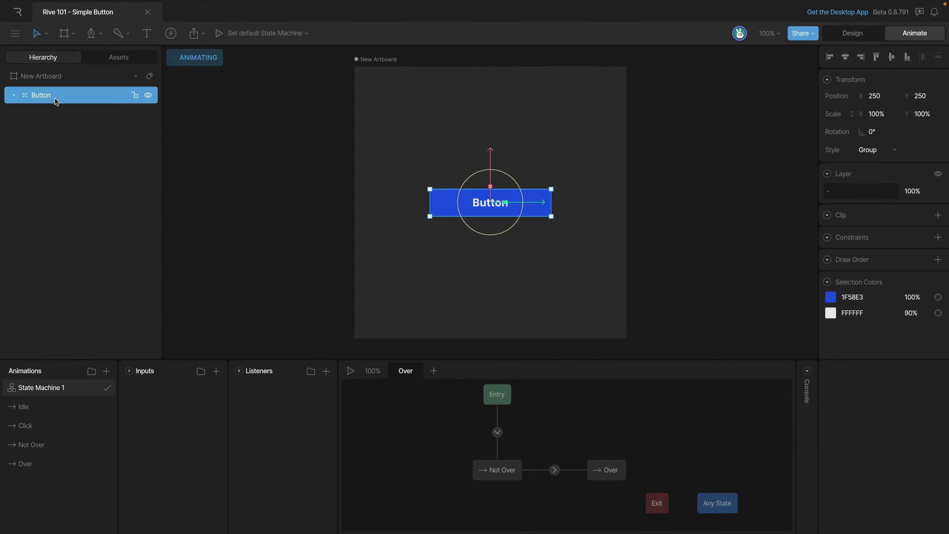
click(325, 371)
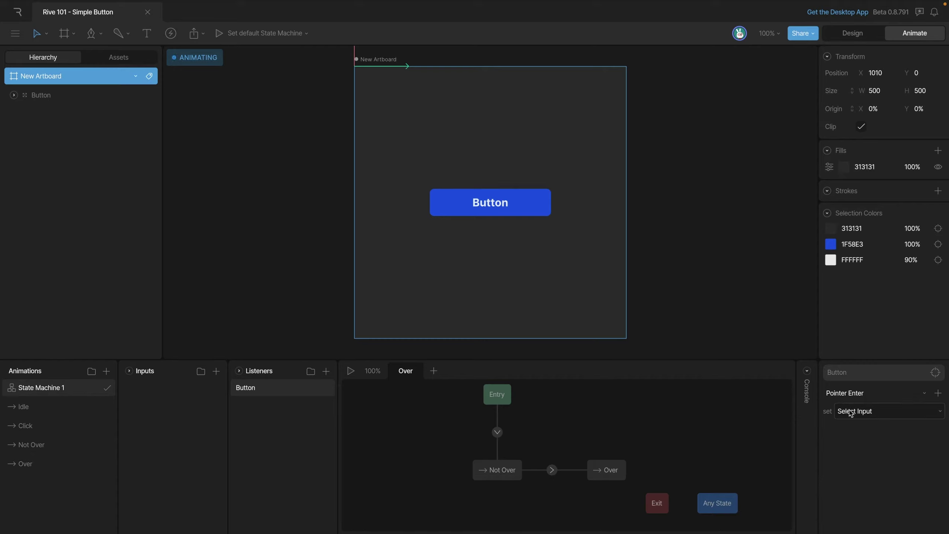
click(216, 371)
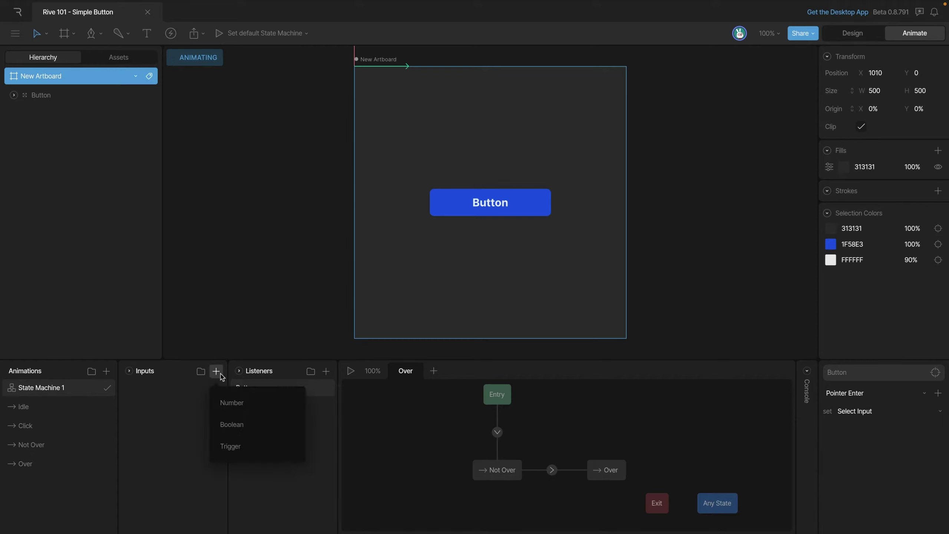
click(224, 424)
text(Button_Over)
key(Return)
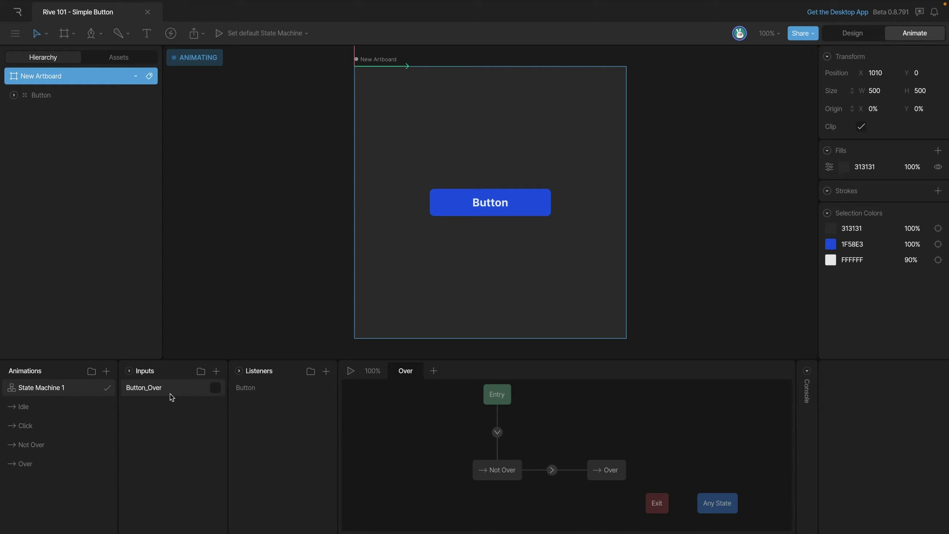
Make the existing Button listener set the Button_Over input.
click(263, 393)
double_click(262, 390)
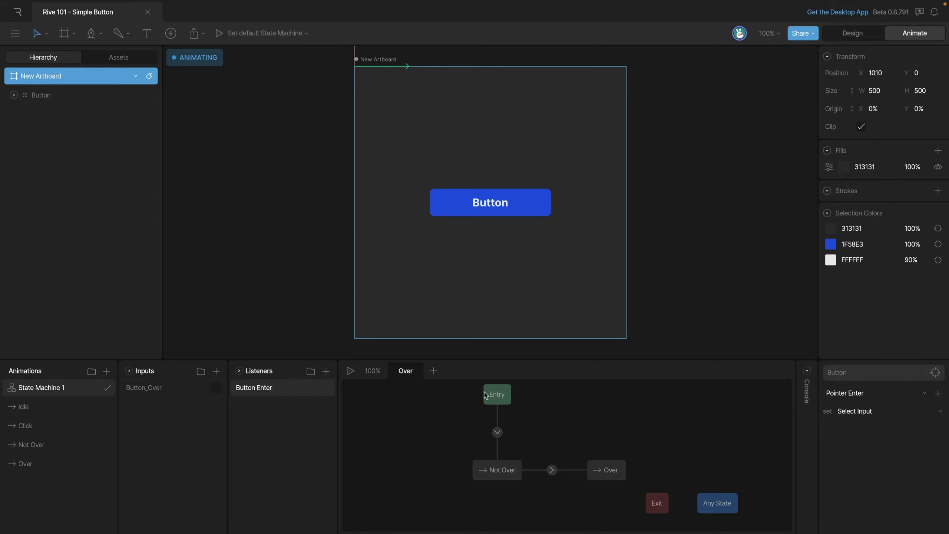
click(854, 411)
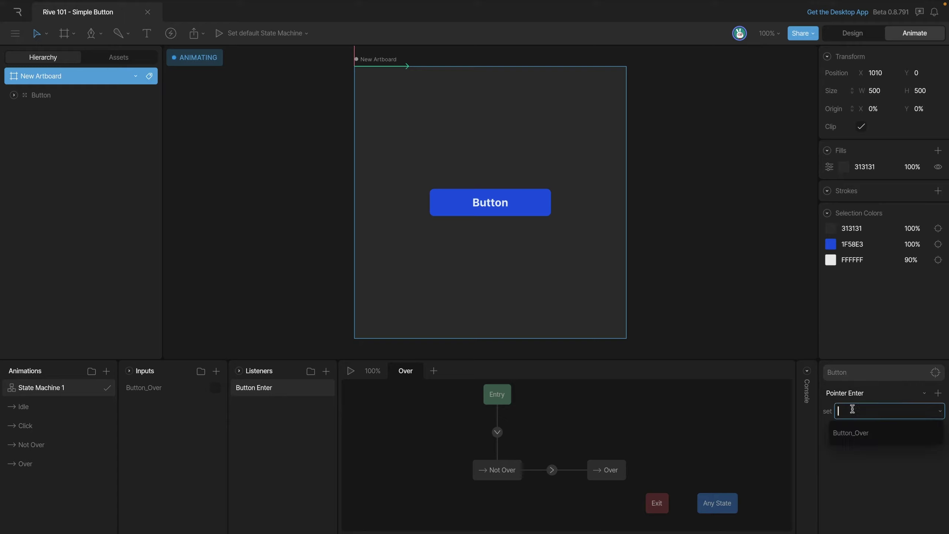
click(858, 435)
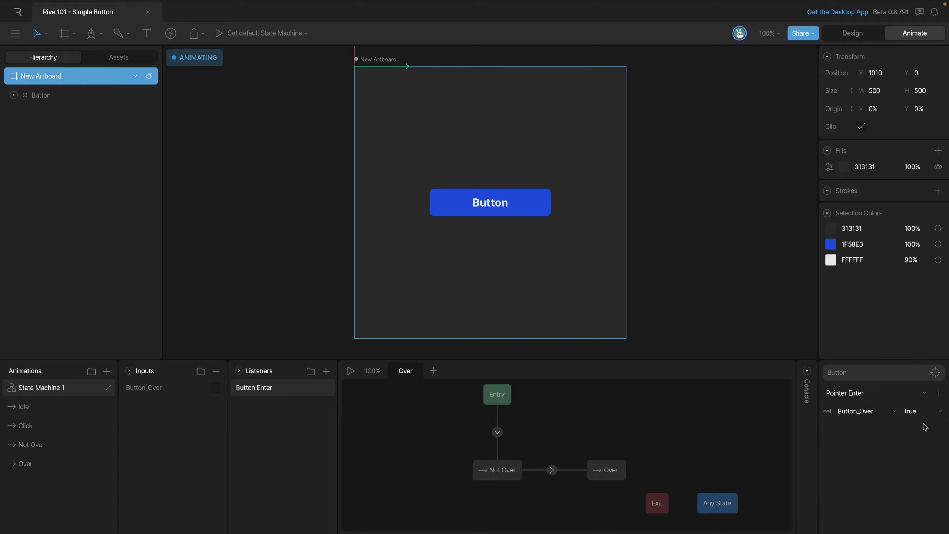
Add a second listener on the Button and name it Button Exit.
click(66, 99)
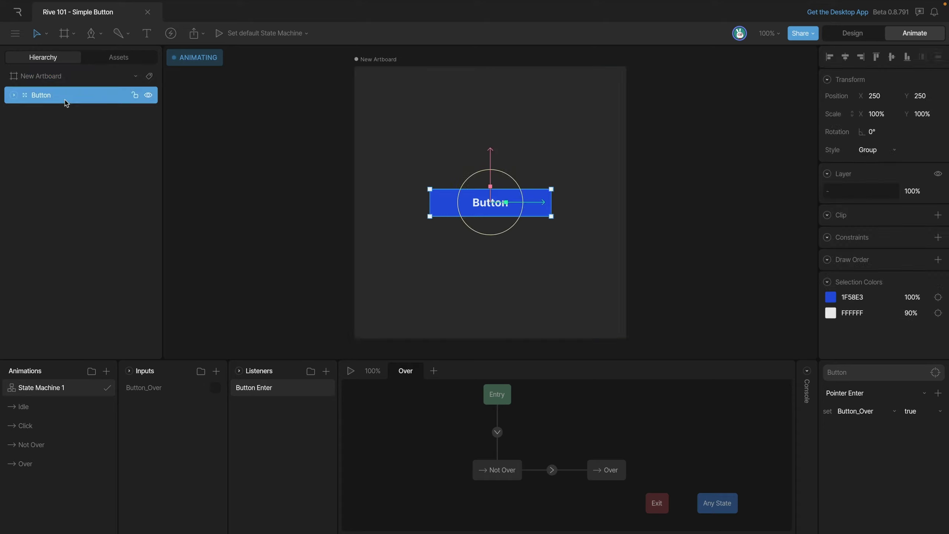
click(326, 371)
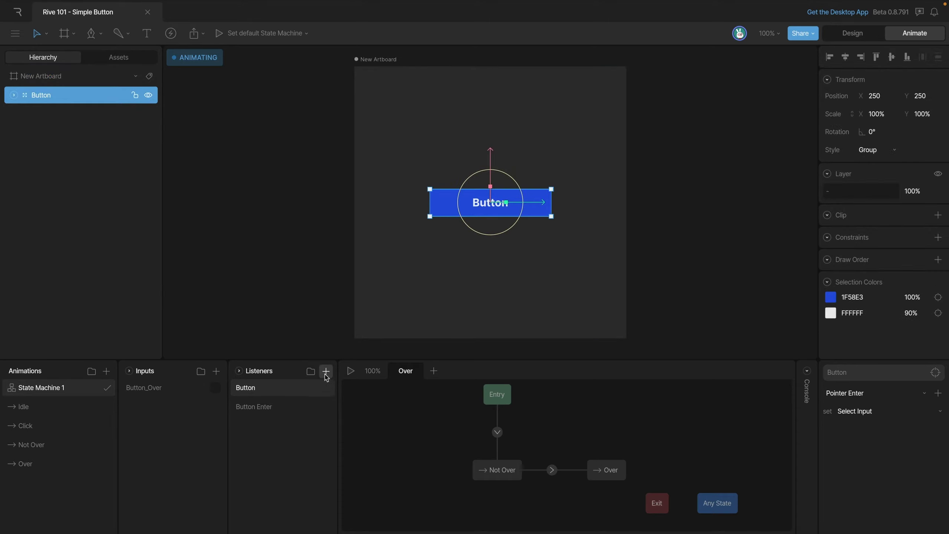
double_click(264, 394)
click(265, 394)
text(Exit)
key(Return)
Have Button Exit set Button_Over to false on Pointer Exit, then preview with a hover.
click(841, 394)
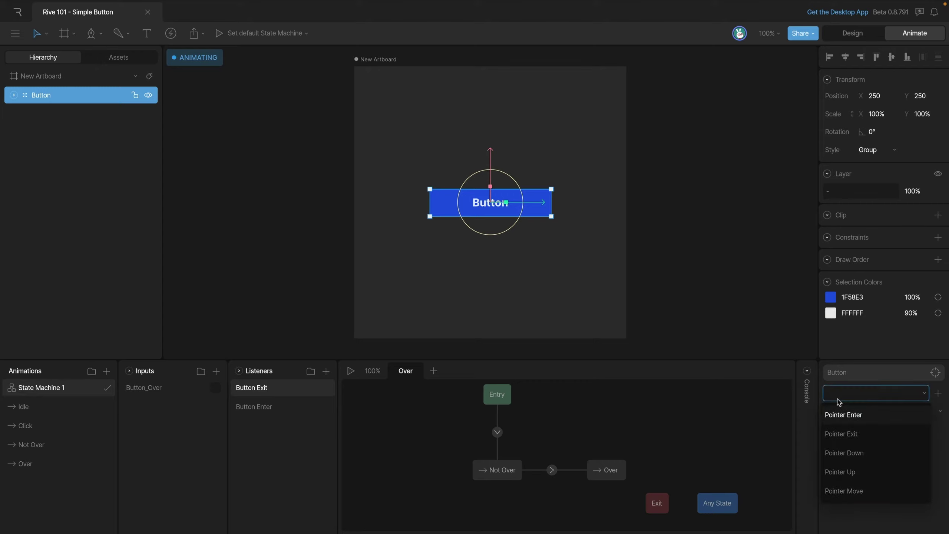
click(842, 434)
click(853, 411)
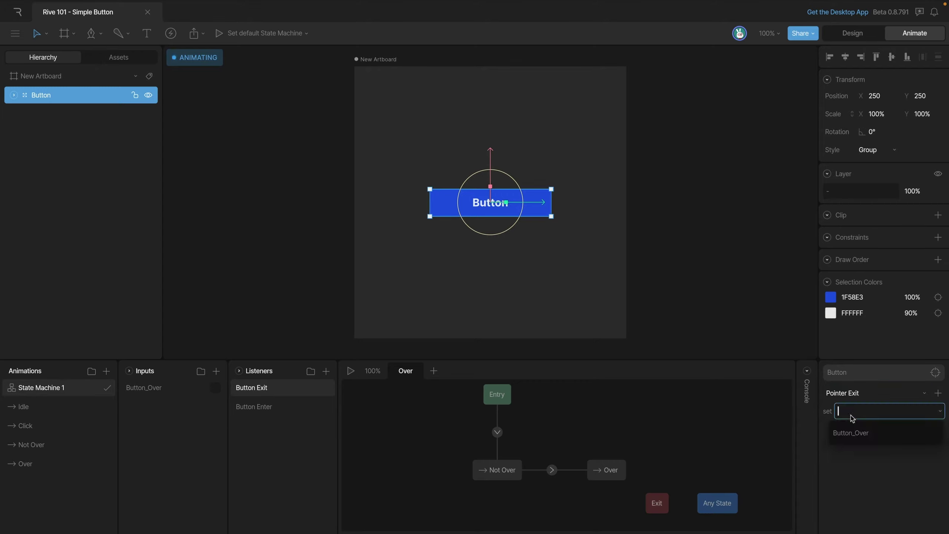
click(856, 433)
click(909, 414)
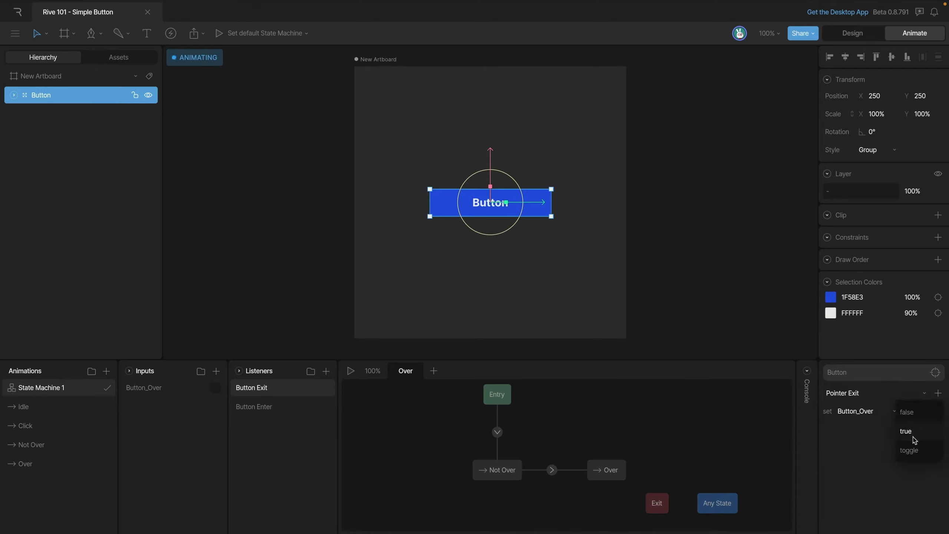
click(911, 414)
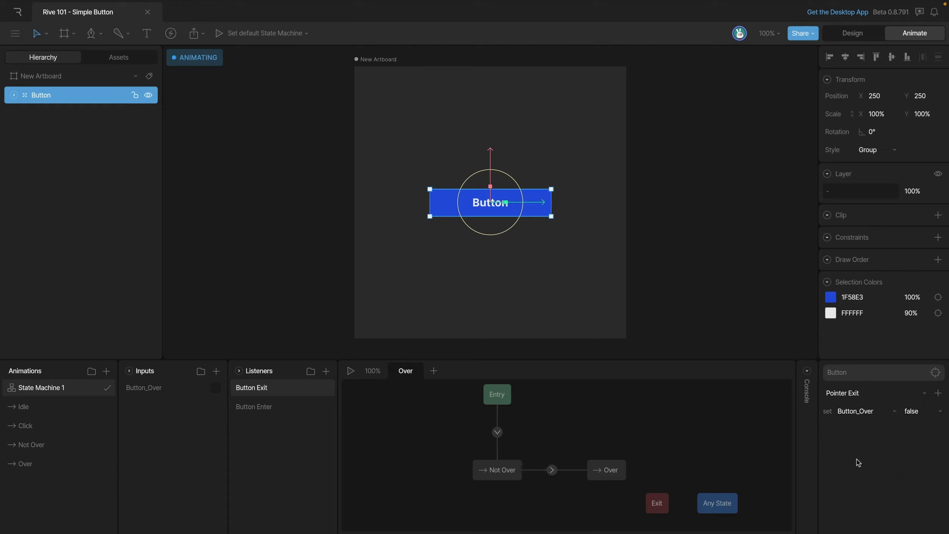
key(space)
mouse_move(538, 210)
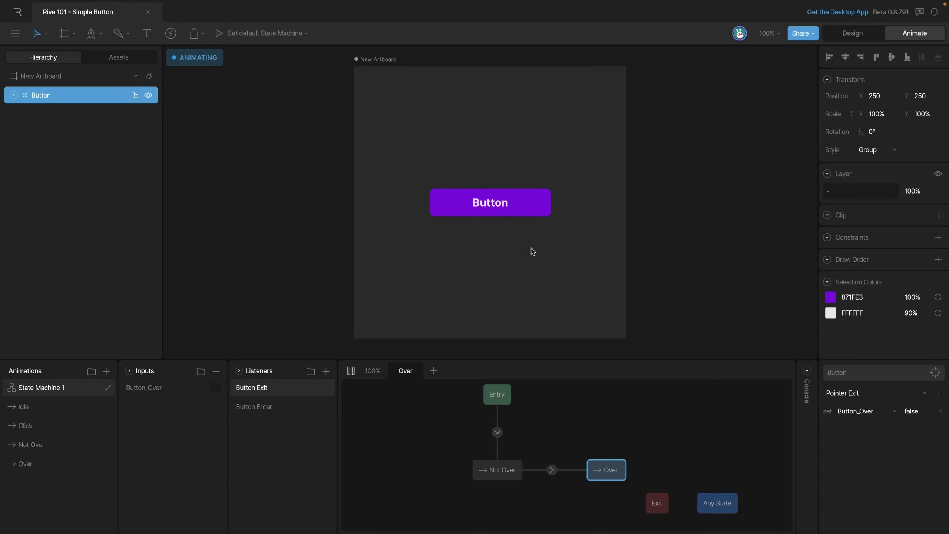
Stop the preview and make the Not Over to Over transition require Button_Over true.
click(445, 268)
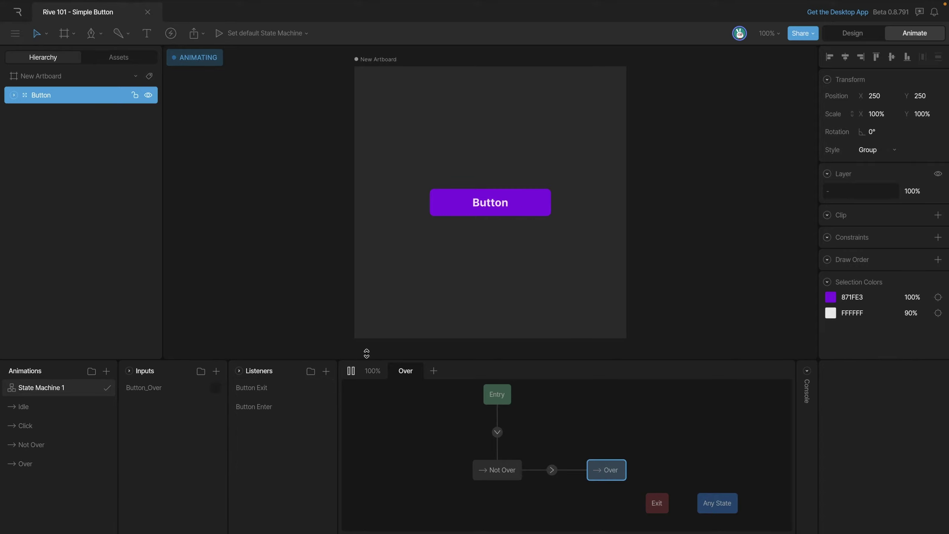
click(351, 371)
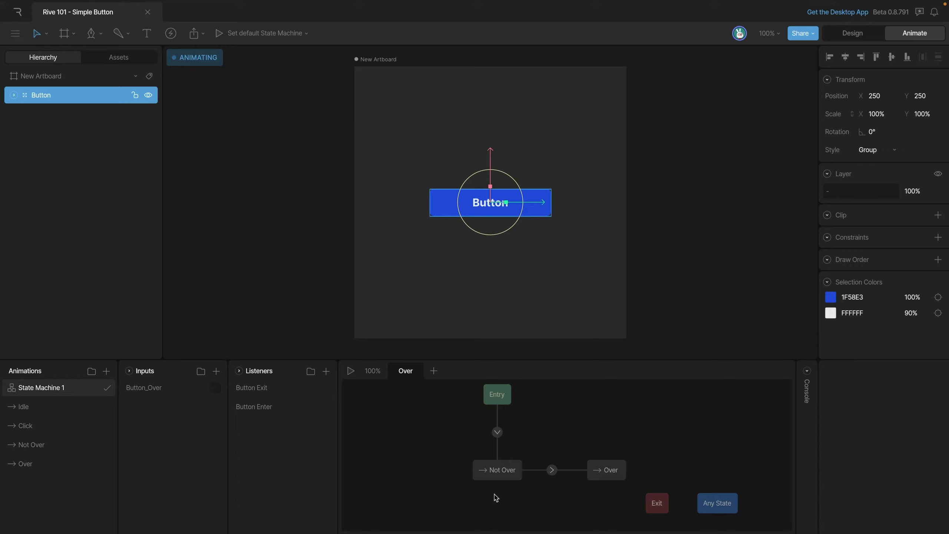
click(552, 470)
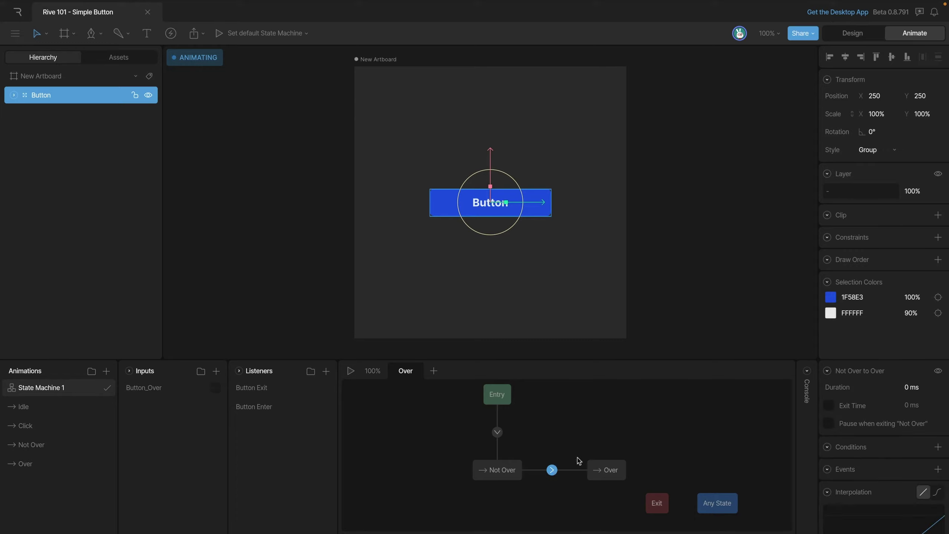
click(938, 447)
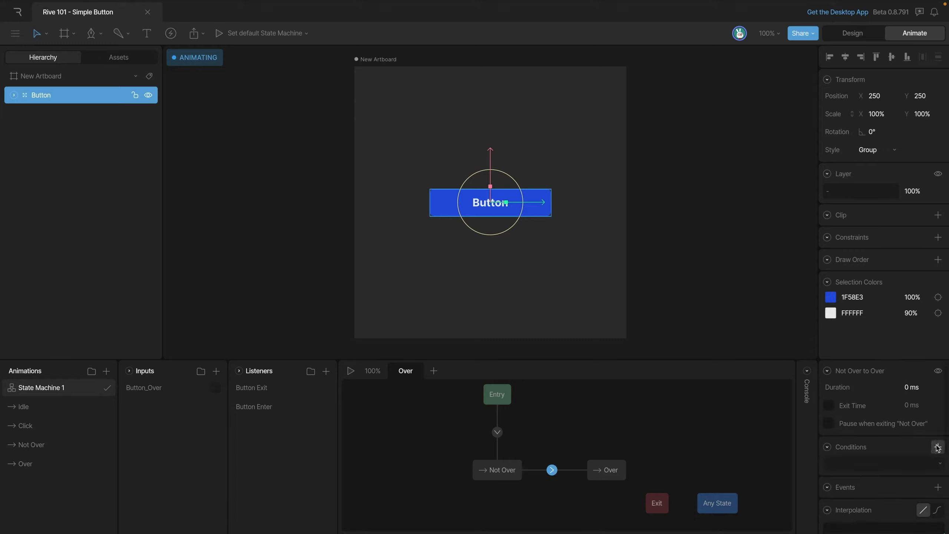
click(874, 458)
click(844, 486)
Add a transition from Over back to Not Over that requires Button_Over false.
drag(586, 479, 531, 480)
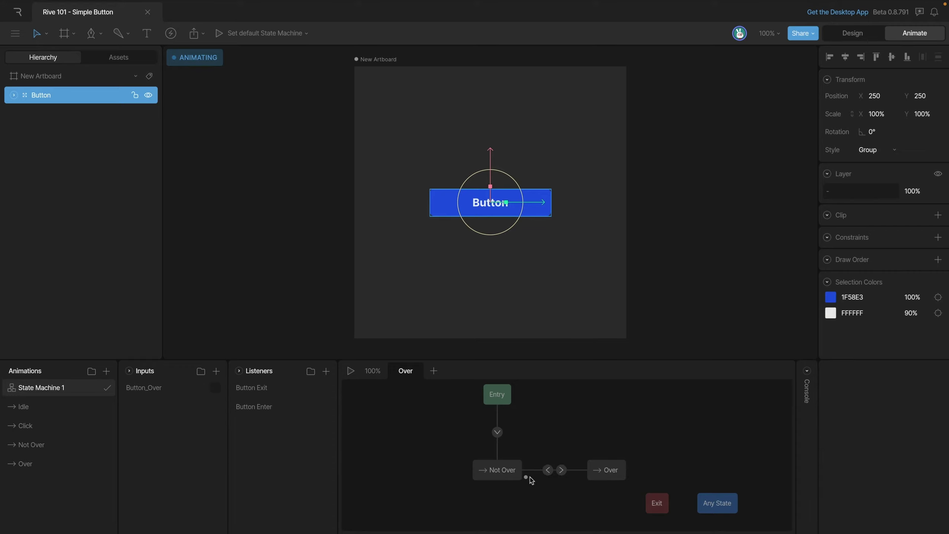
click(548, 470)
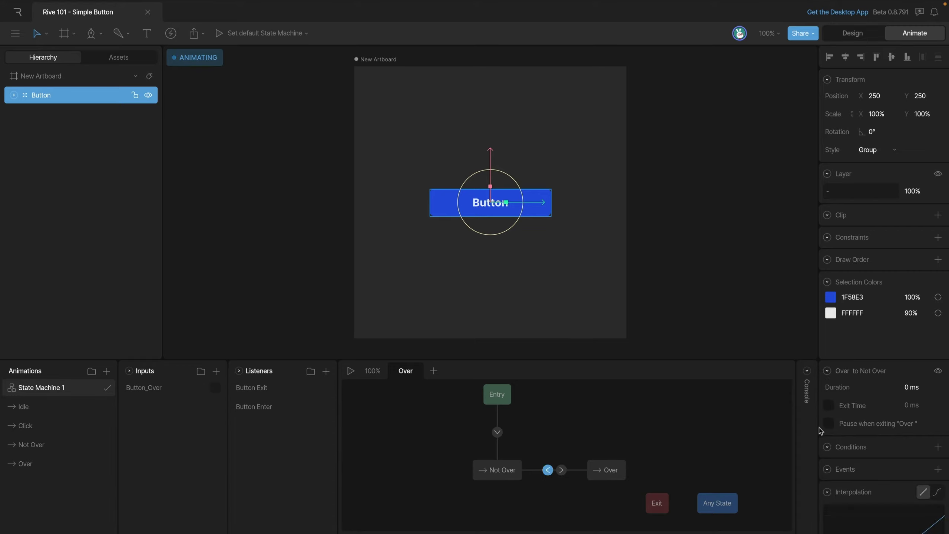
click(937, 446)
click(876, 463)
click(861, 483)
click(902, 464)
click(901, 483)
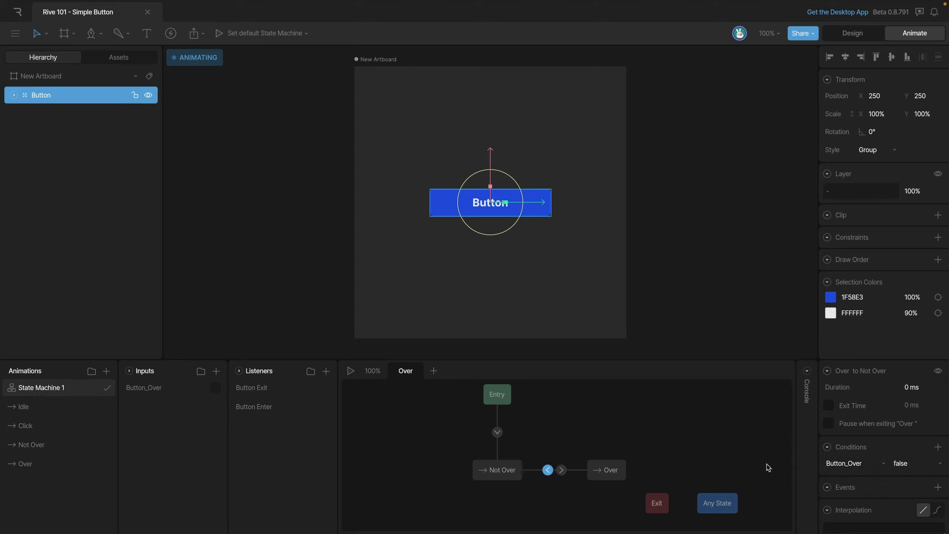
click(562, 415)
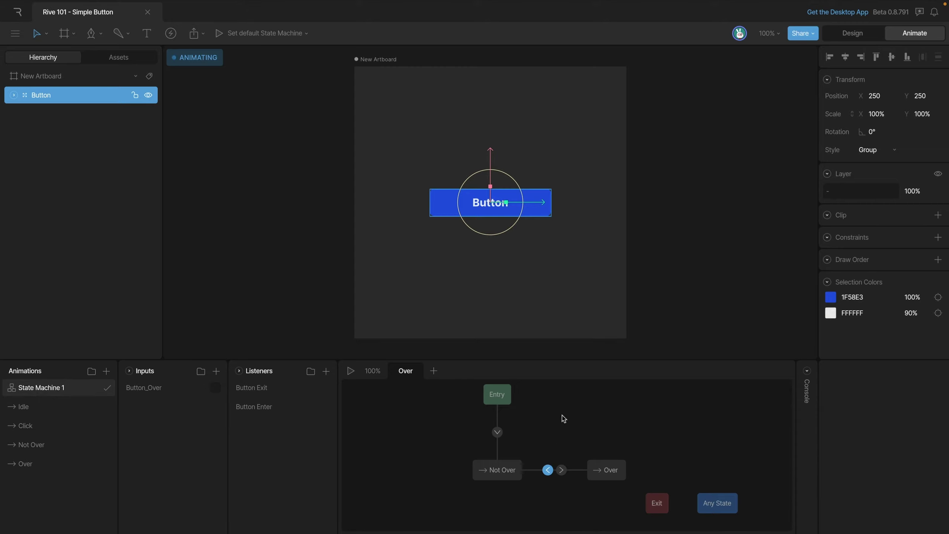
Preview the state machine, hover over the button to test the color change, then stop.
click(350, 371)
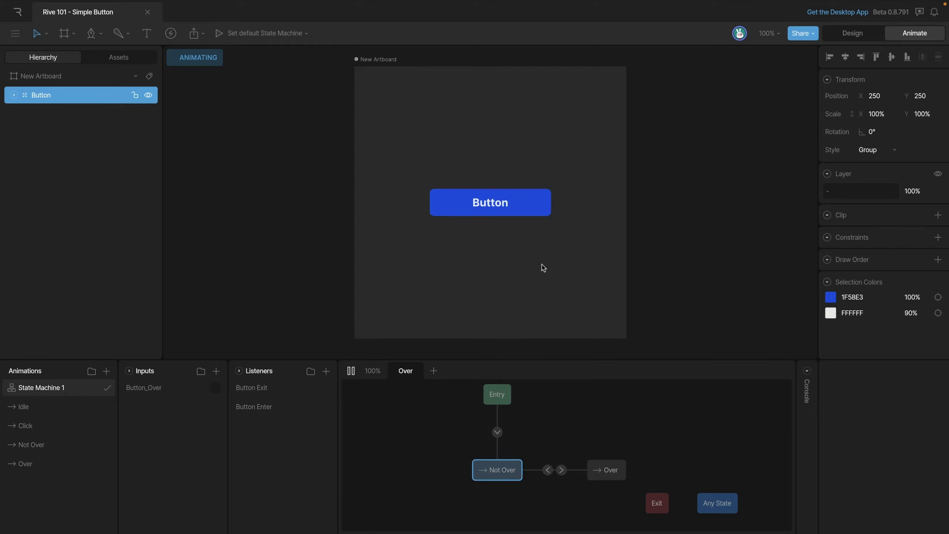
mouse_move(538, 217)
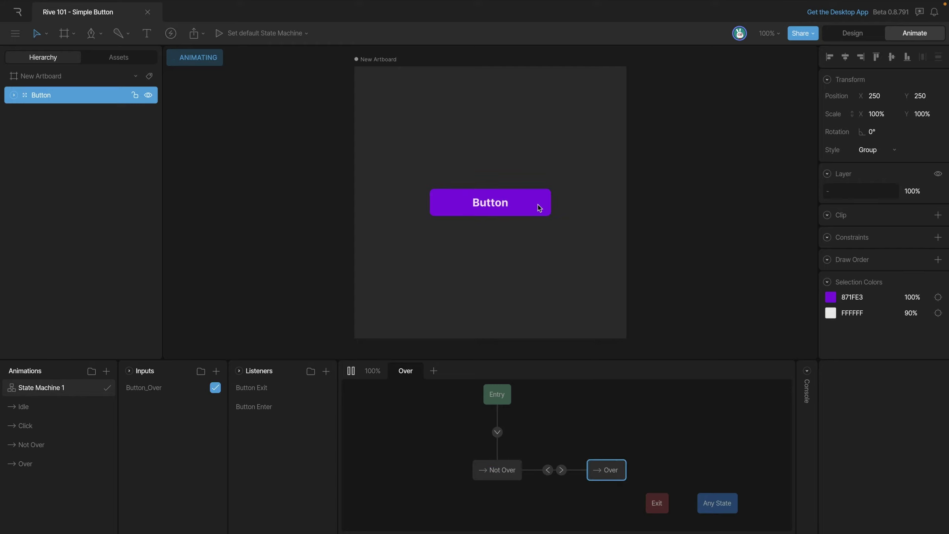
click(303, 194)
key(space)
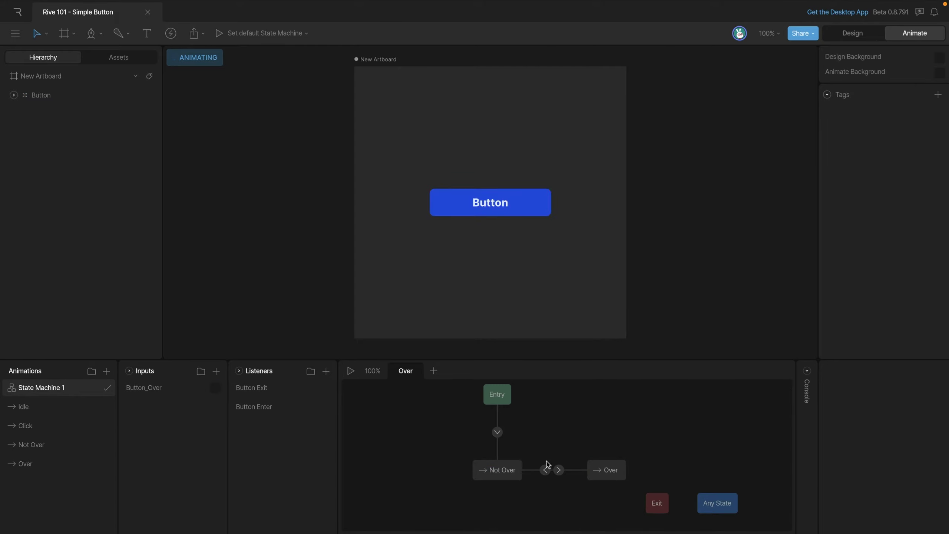
Give both Not Over–Over transitions a 300 ms duration and restart the preview.
drag(551, 475, 543, 479)
click(918, 394)
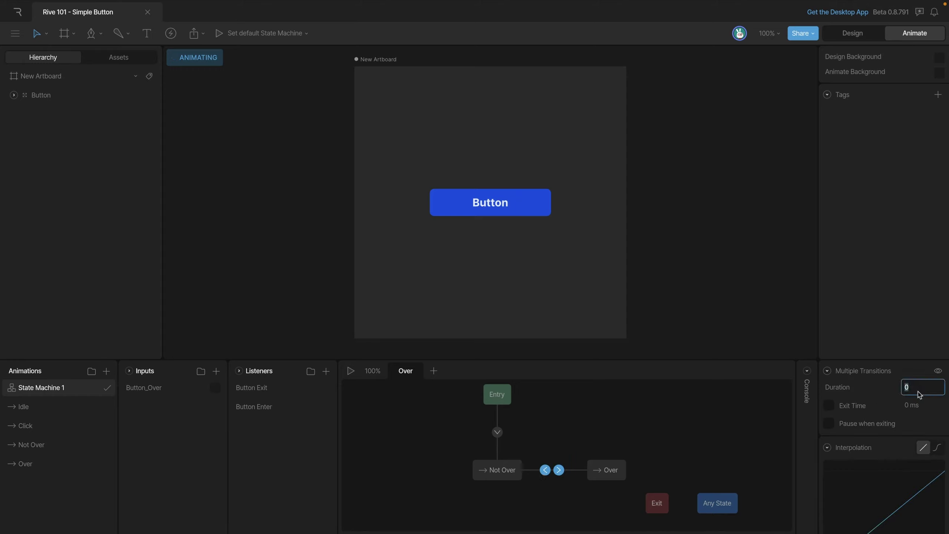
text(300)
key(Return)
click(673, 420)
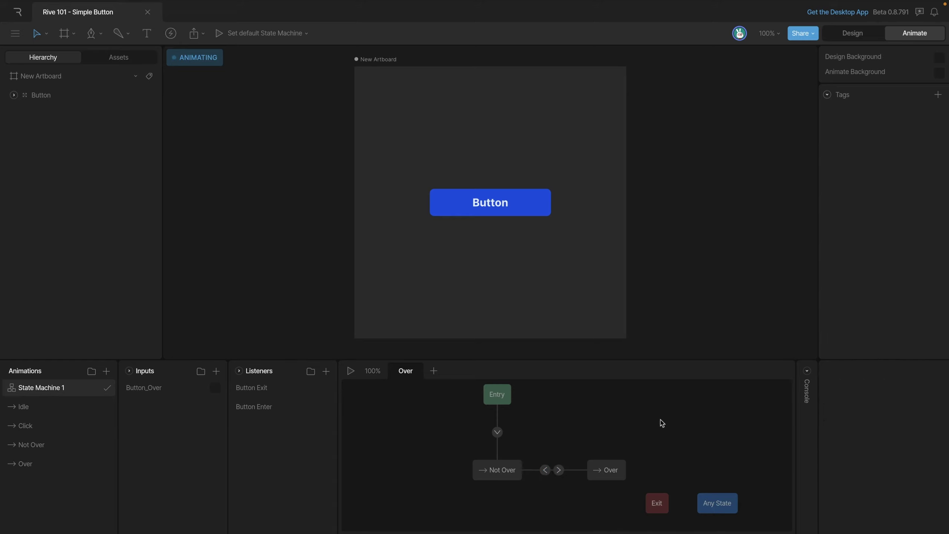
click(351, 371)
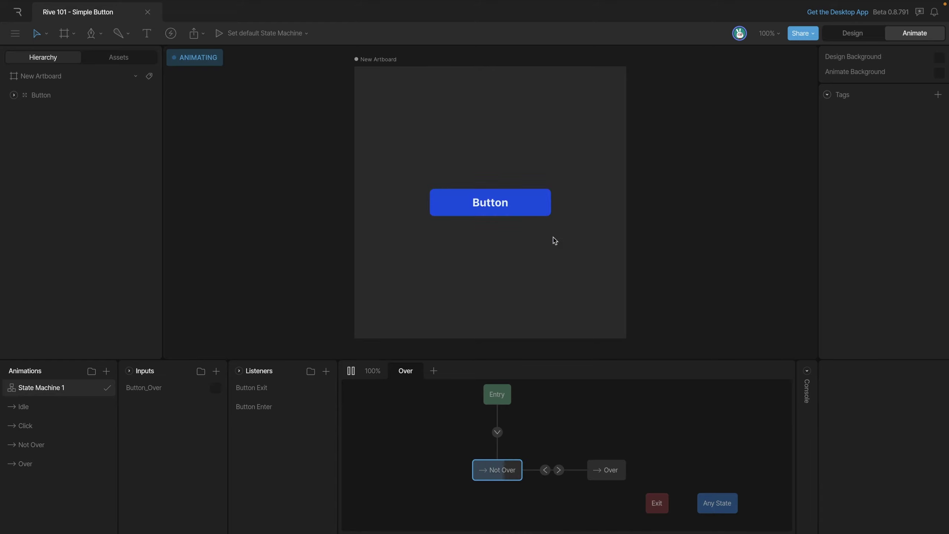
Add a new state machine layer named Click.
click(434, 371)
double_click(448, 374)
text(Click)
key(Return)
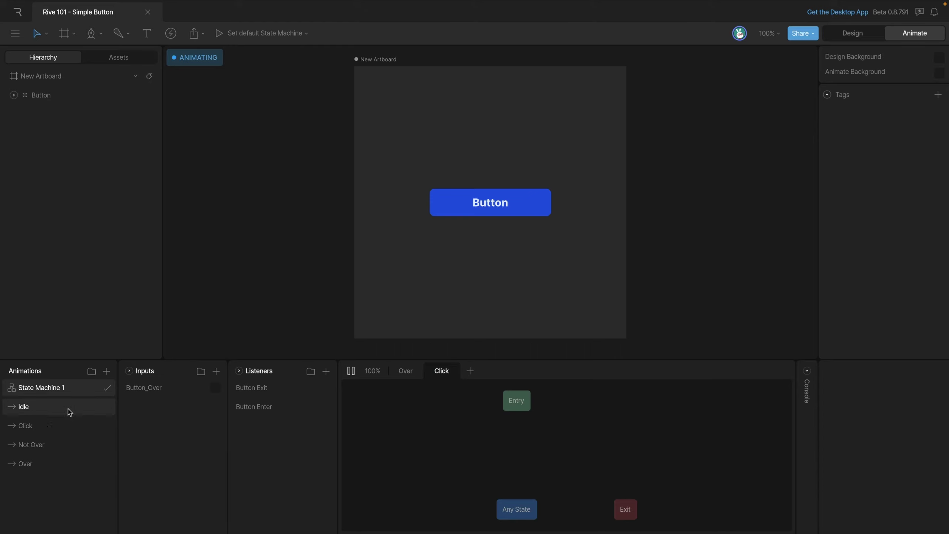
Add an Idle state connected from Entry and move Any State out of the way.
click(45, 408)
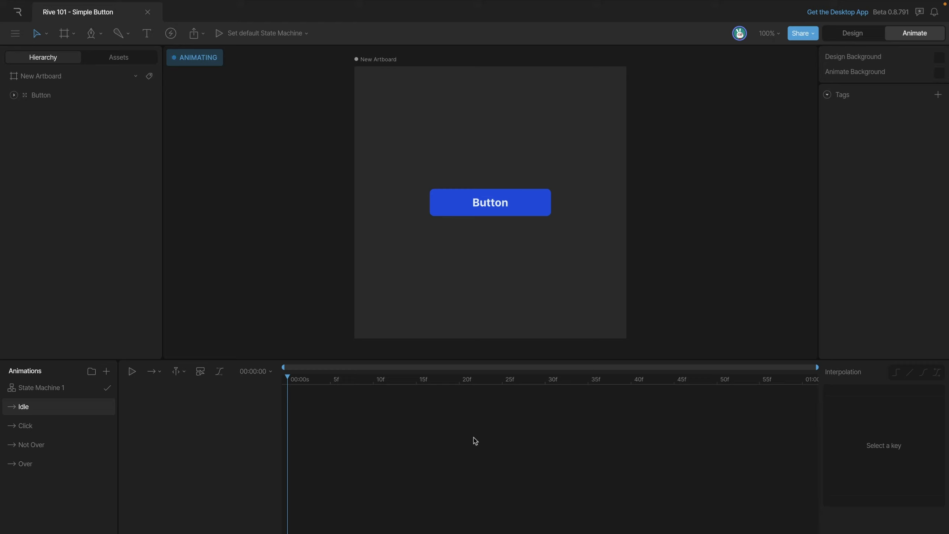
click(65, 388)
drag(35, 414, 515, 462)
drag(518, 419, 516, 461)
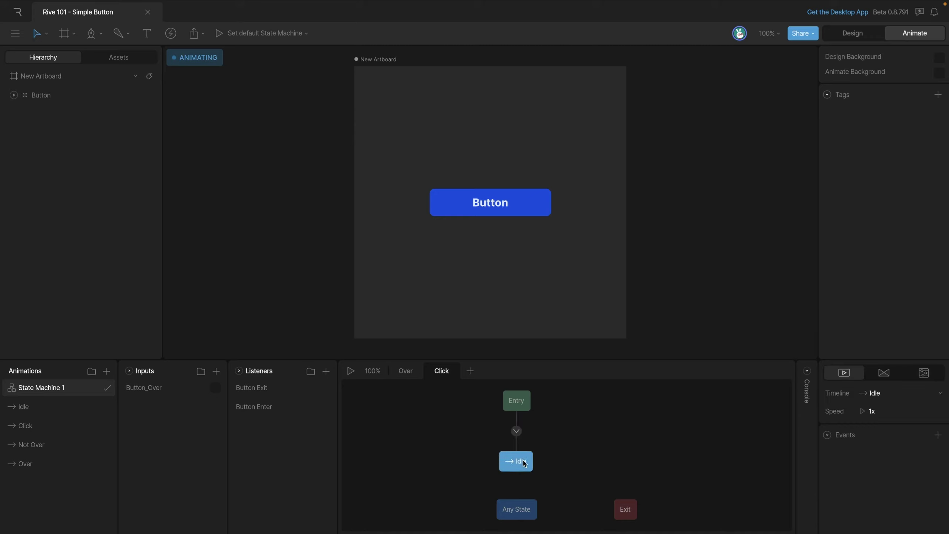
drag(521, 524, 682, 524)
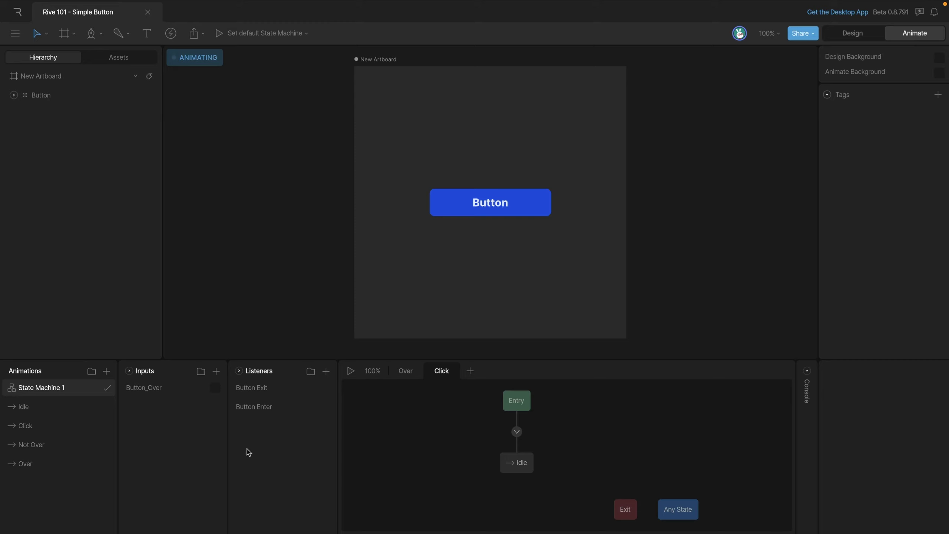
Preview the Click animation, add it as a state, and link Idle and Click both ways.
click(26, 433)
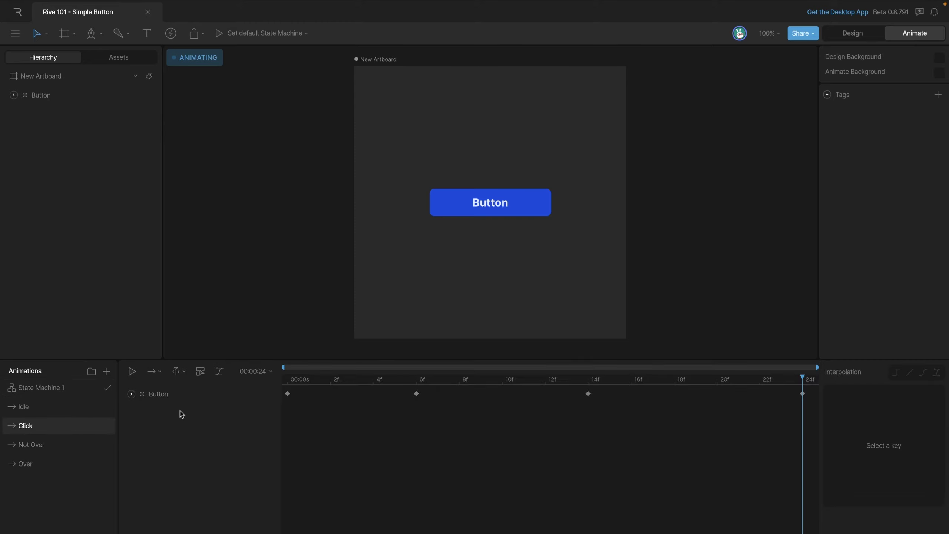
key(space)
key(space)
click(22, 388)
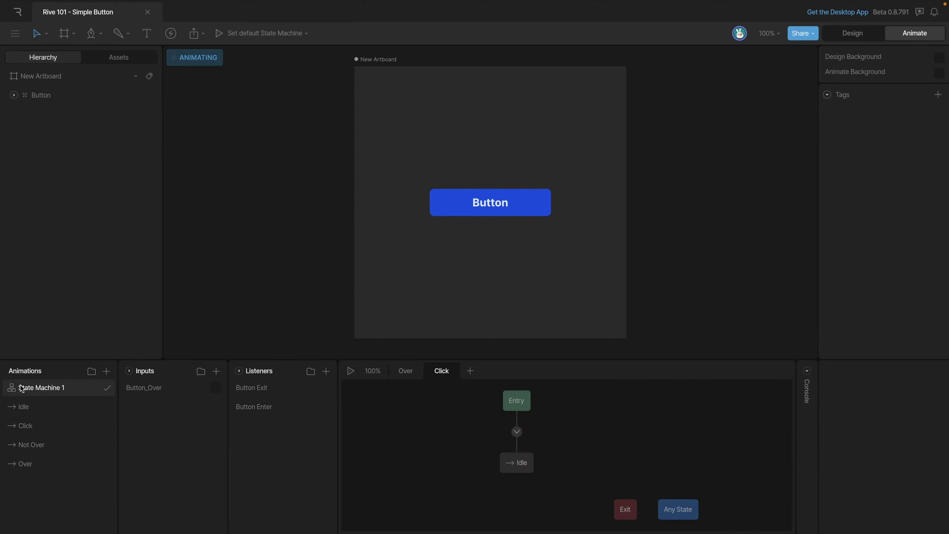
drag(30, 426, 622, 462)
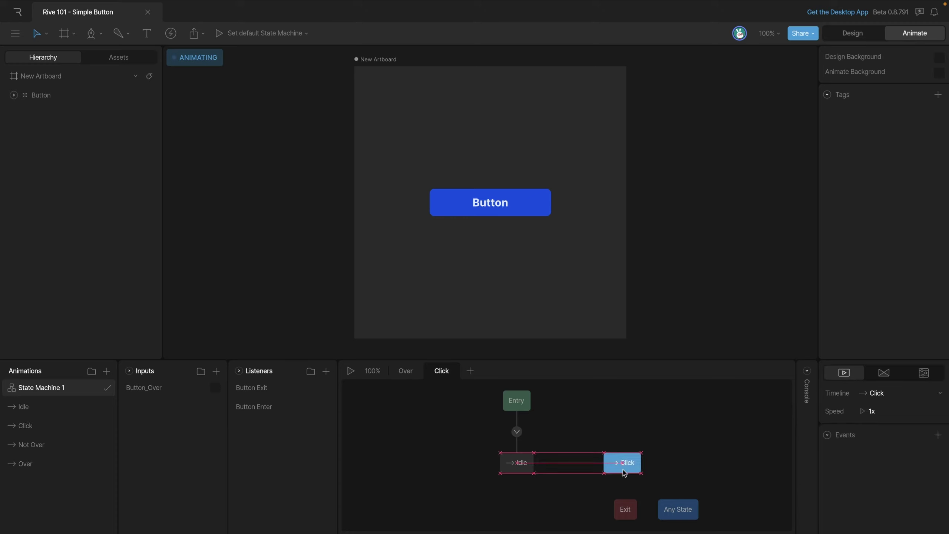
click(563, 497)
mouse_move(540, 468)
mouse_down()
mouse_move(562, 477)
mouse_move(601, 464)
mouse_up()
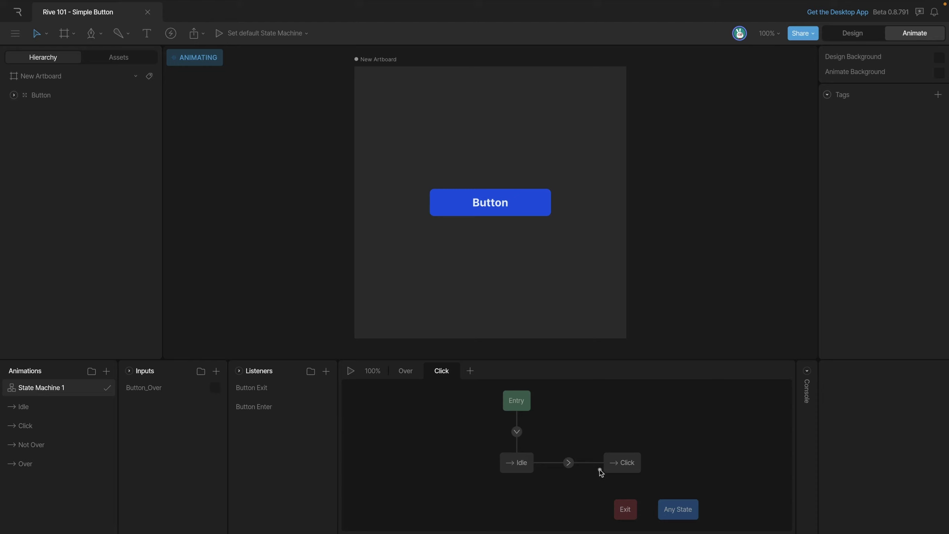
click(548, 492)
Add a Trigger input named Button_Click.
click(217, 372)
click(231, 446)
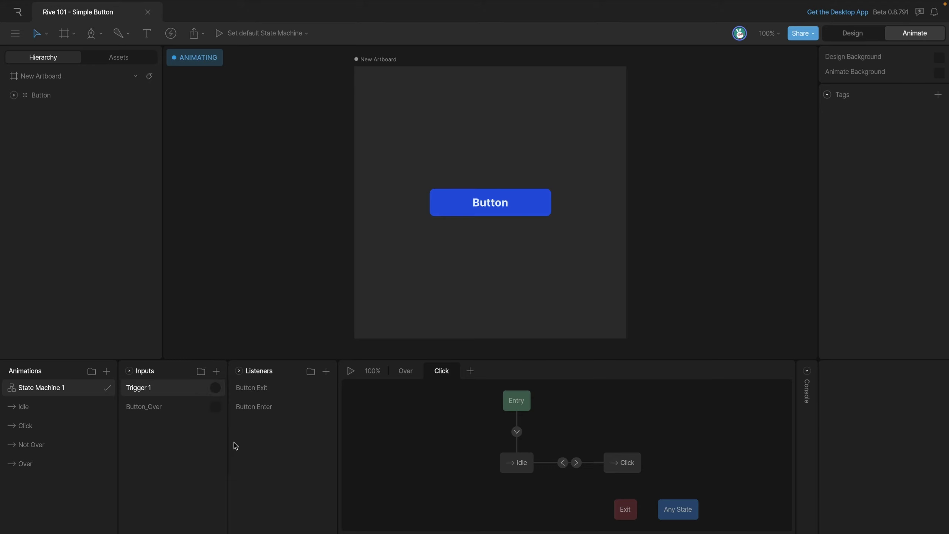
double_click(150, 388)
text(Button_Click)
key(Return)
Make the Idle to Click transition conditional on Button_Click.
click(576, 463)
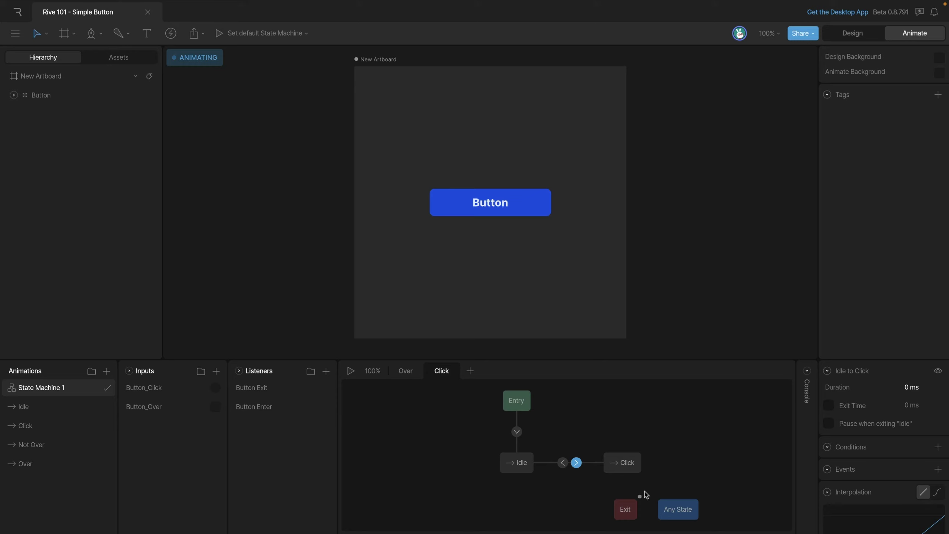
click(938, 447)
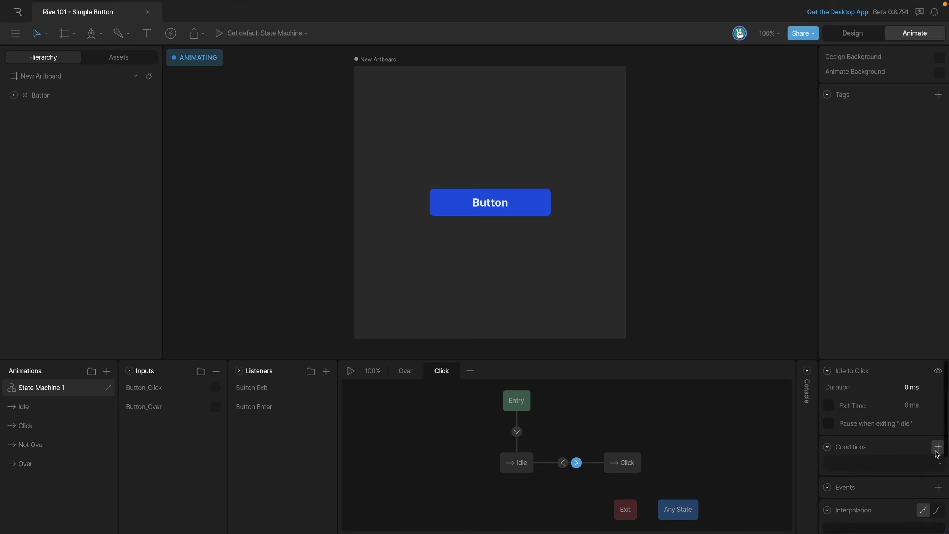
click(939, 467)
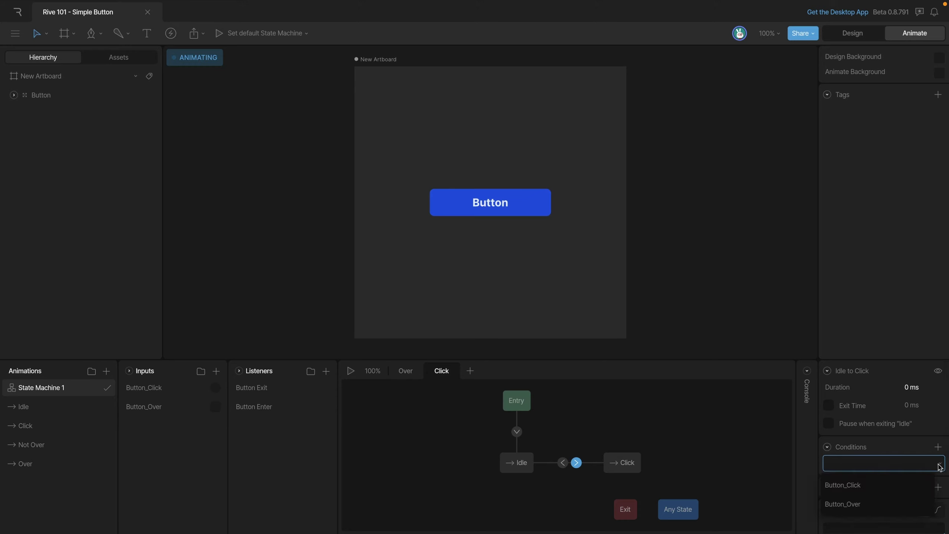
click(850, 491)
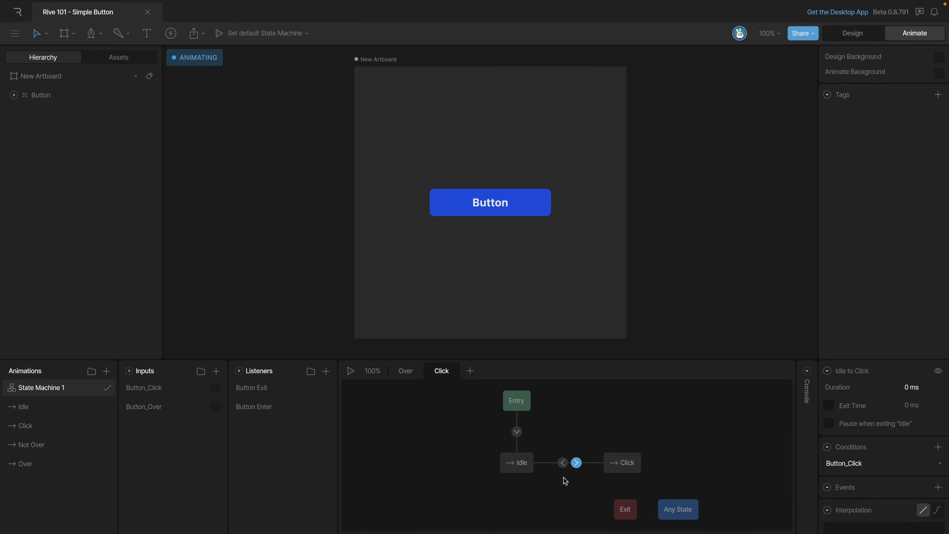
Enable exit time on the Click to Idle transition and set it to 100%.
click(562, 462)
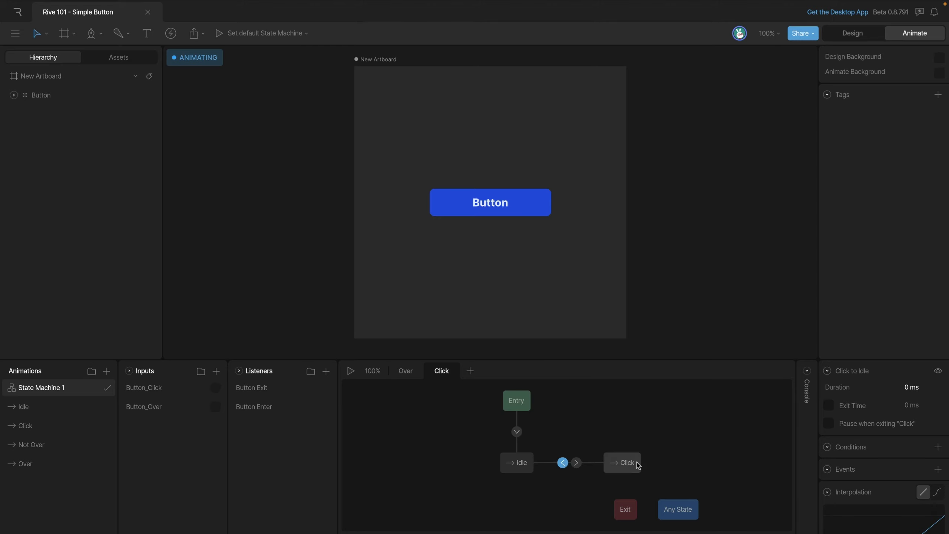
click(828, 406)
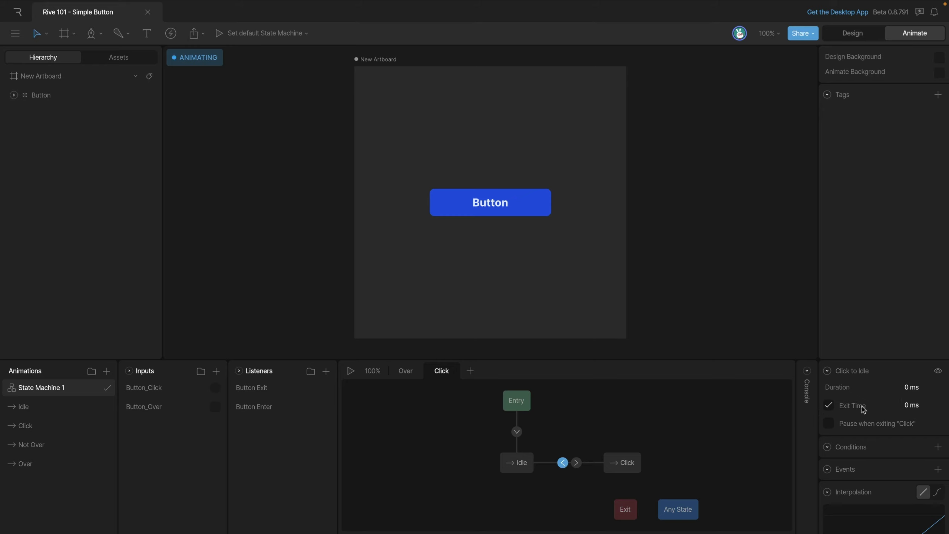
click(915, 405)
text(100)
key(Return)
Add a new listener to the Button group and name it 'Button Down'.
click(49, 98)
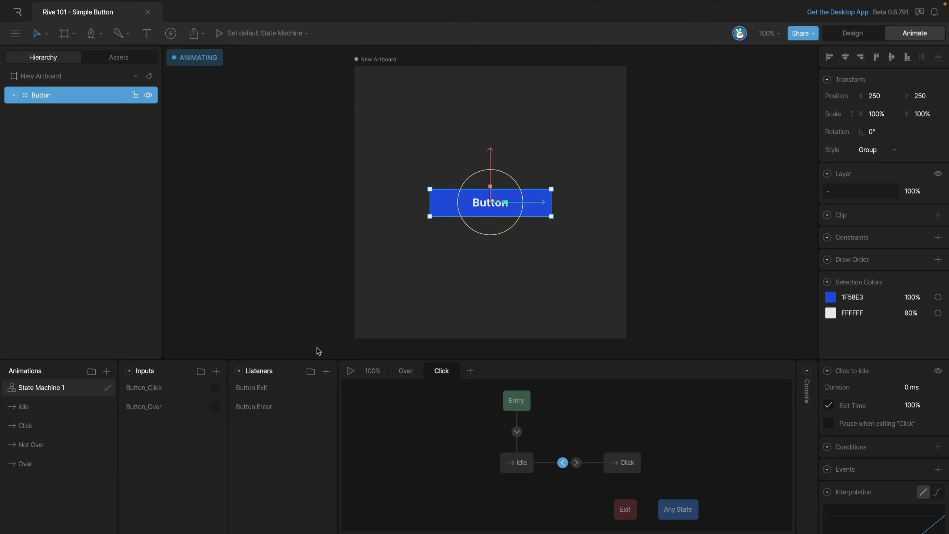
click(326, 371)
double_click(254, 389)
click(262, 389)
text(Down)
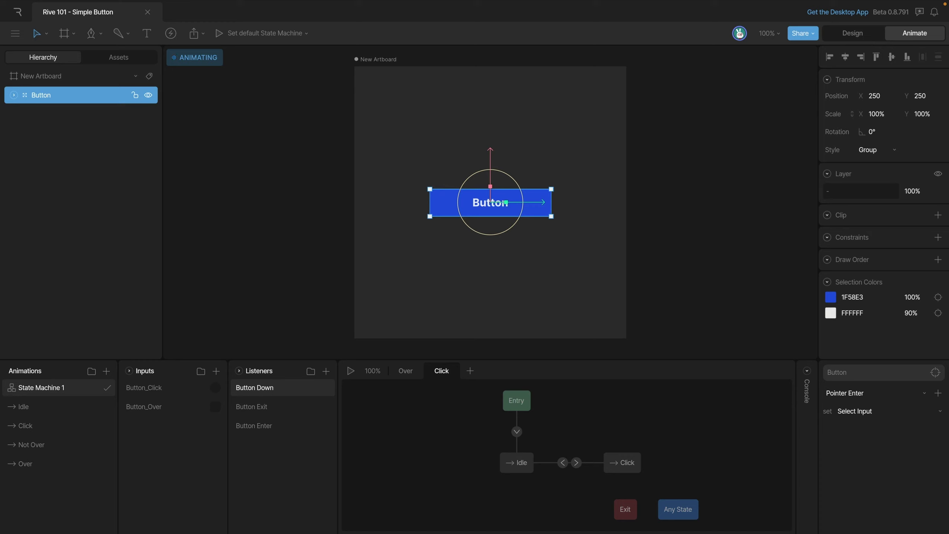
Make the listener fire Button_Click on Pointer Down, then run the state machine.
click(847, 394)
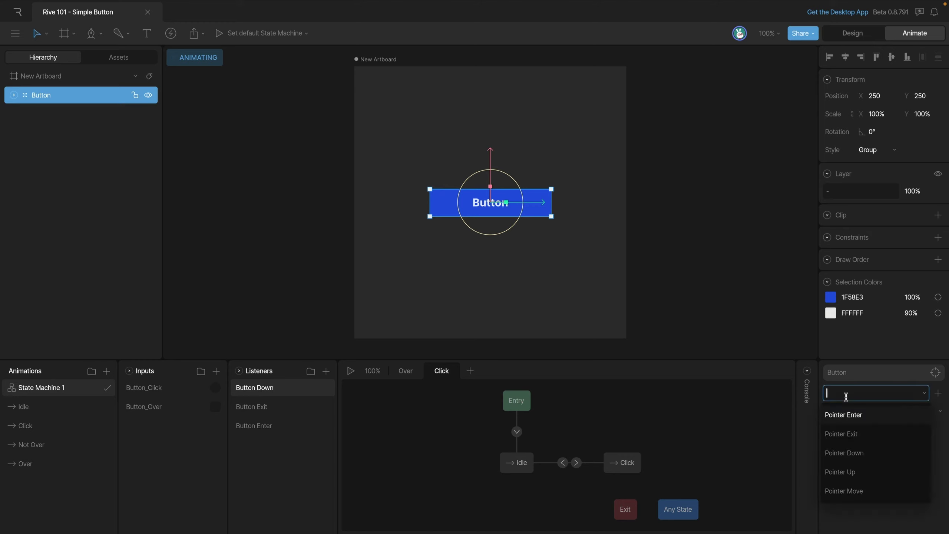
click(844, 453)
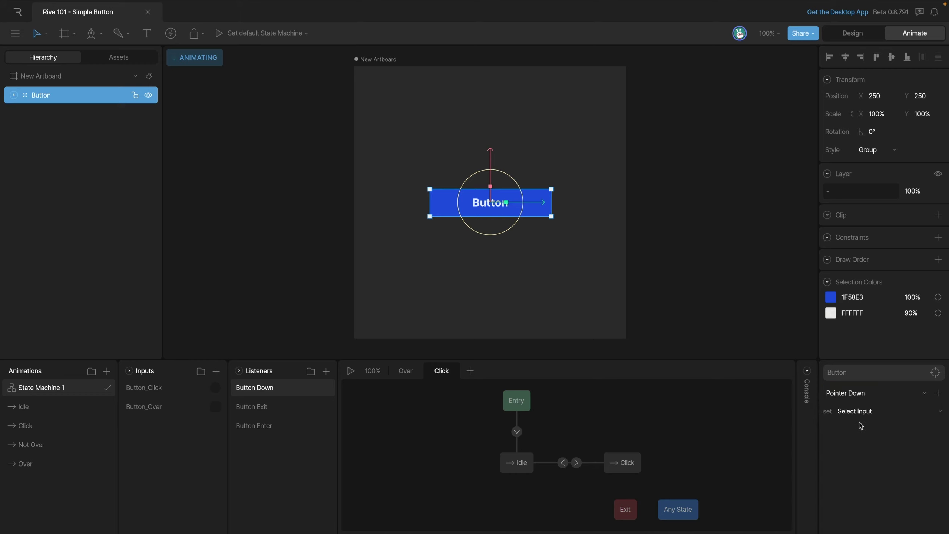
click(852, 411)
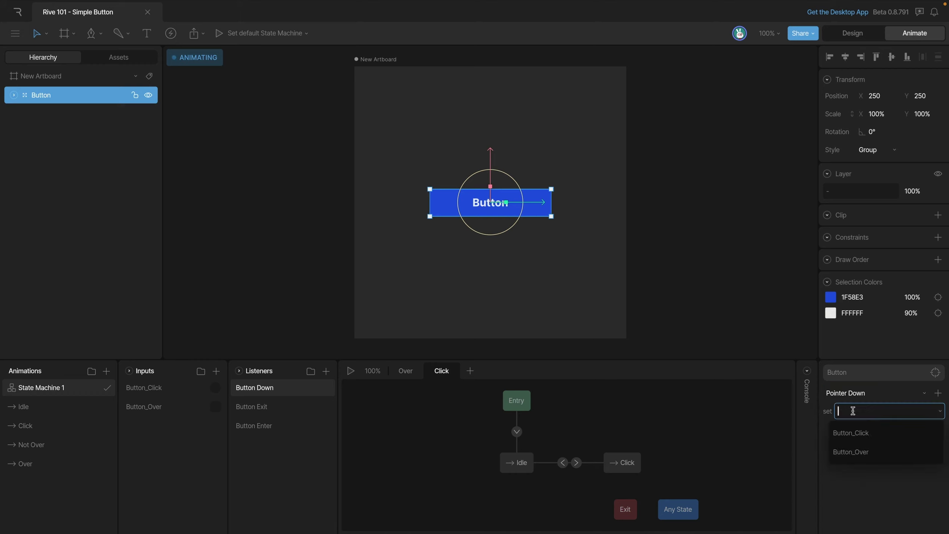
click(861, 434)
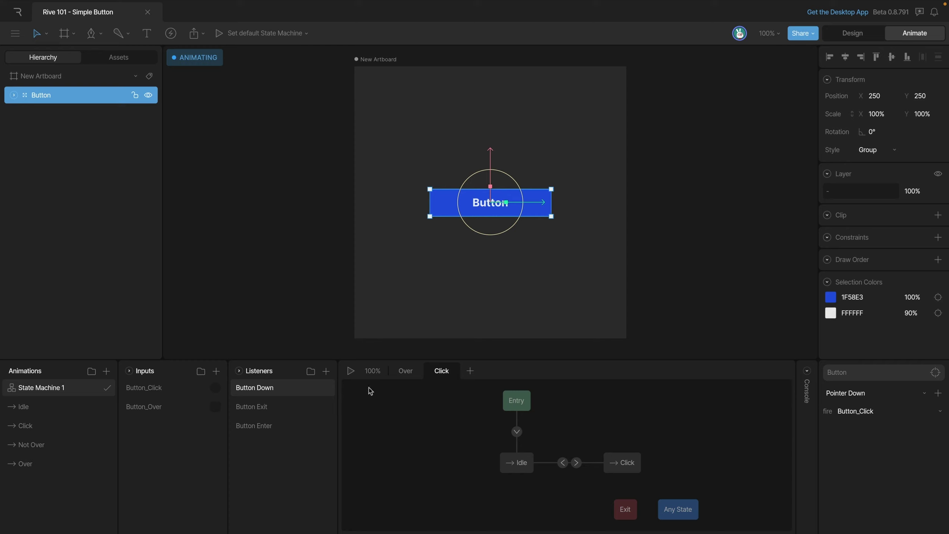
click(351, 370)
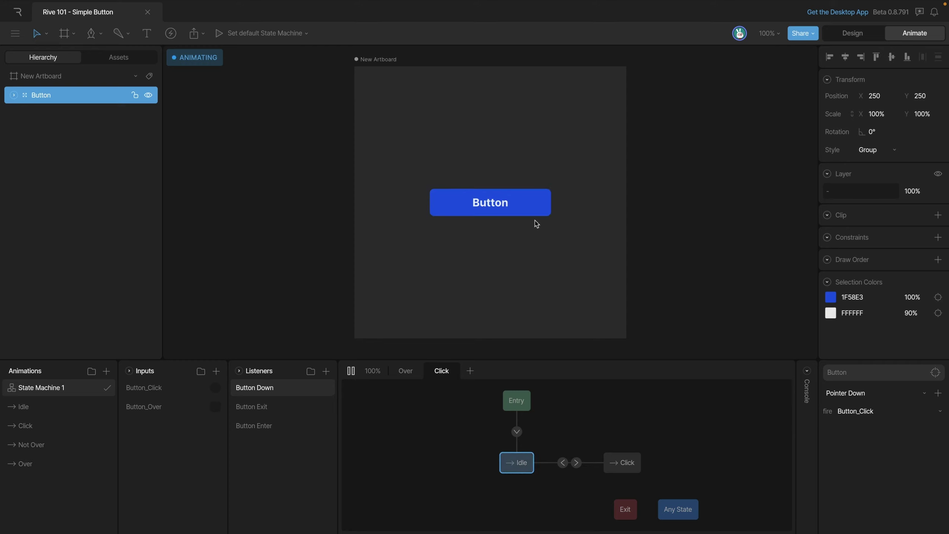
mouse_move(534, 217)
click(535, 208)
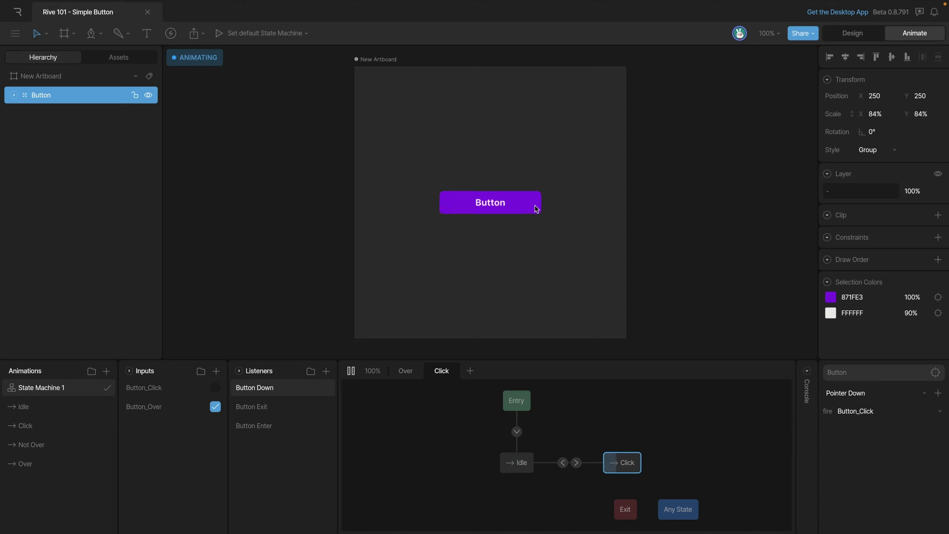
click(536, 208)
click(536, 209)
click(536, 209)
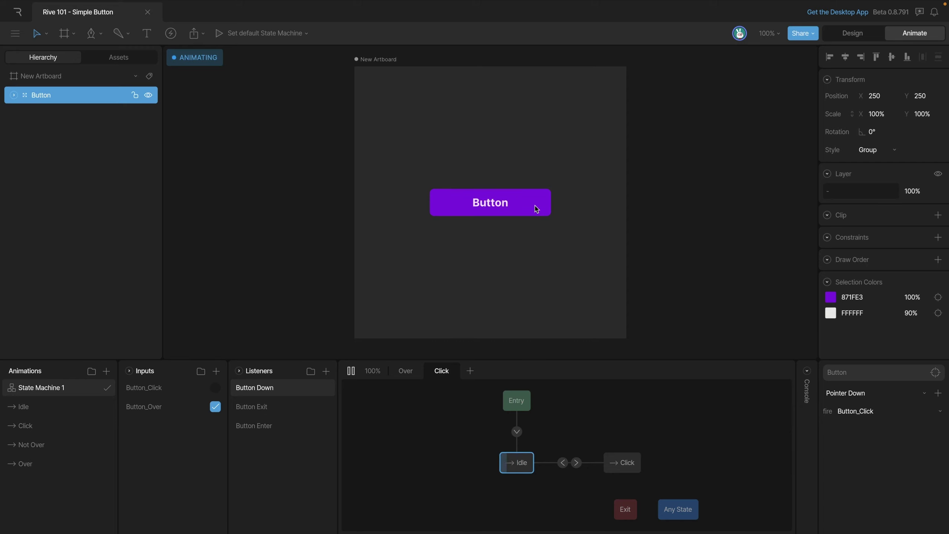